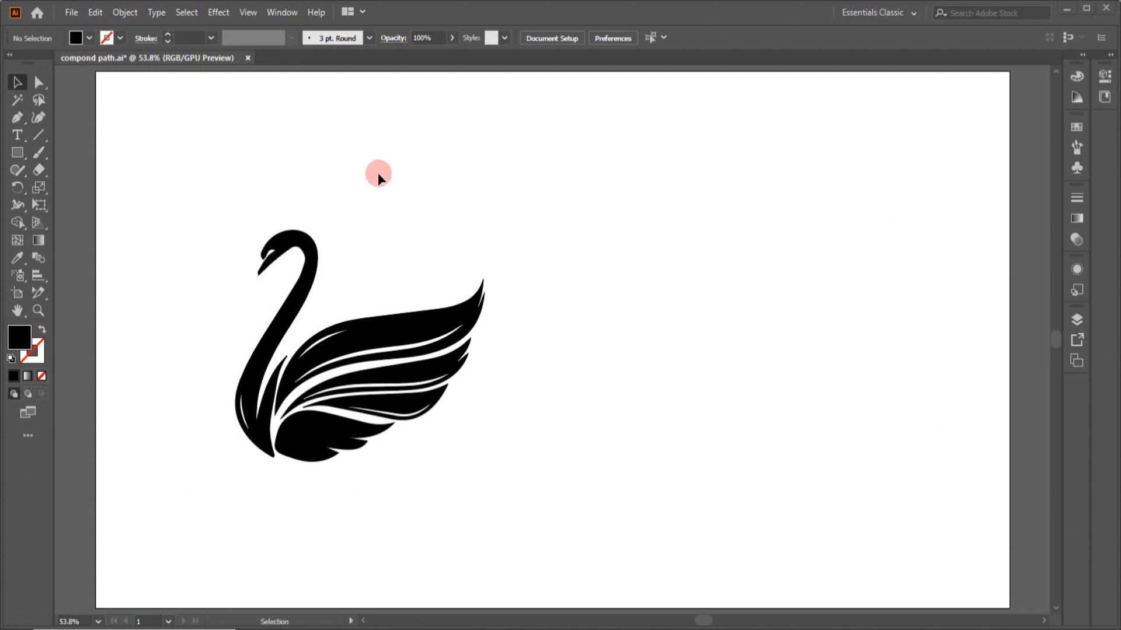
# - Open the Pathfinder panel and move it onto the canvas area
pyautogui.click(274, 13)
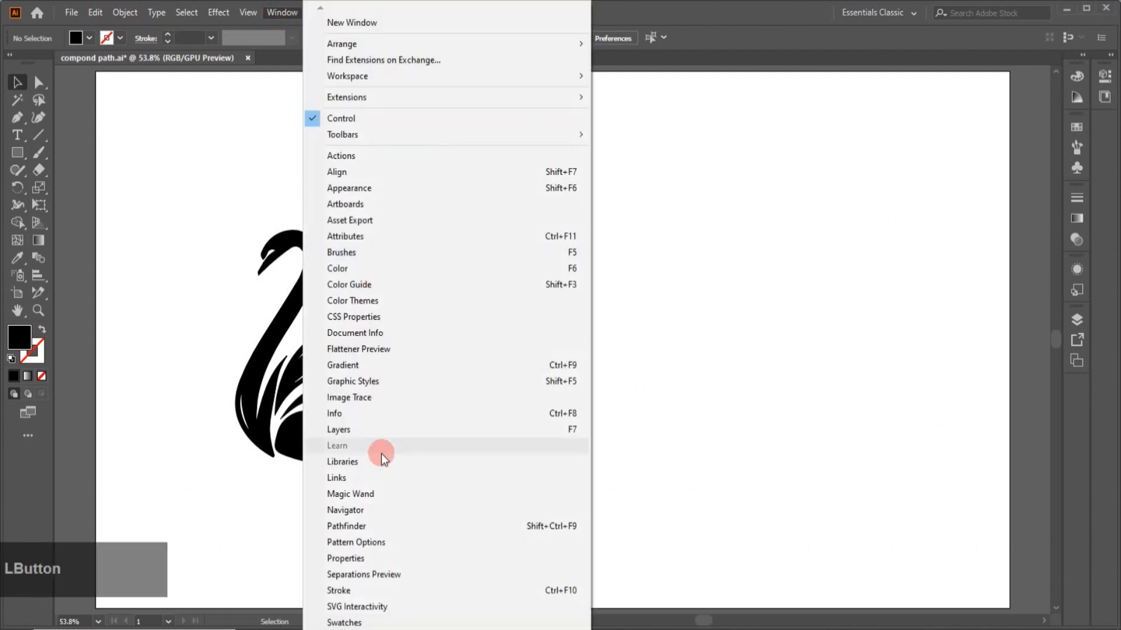
pyautogui.click(356, 526)
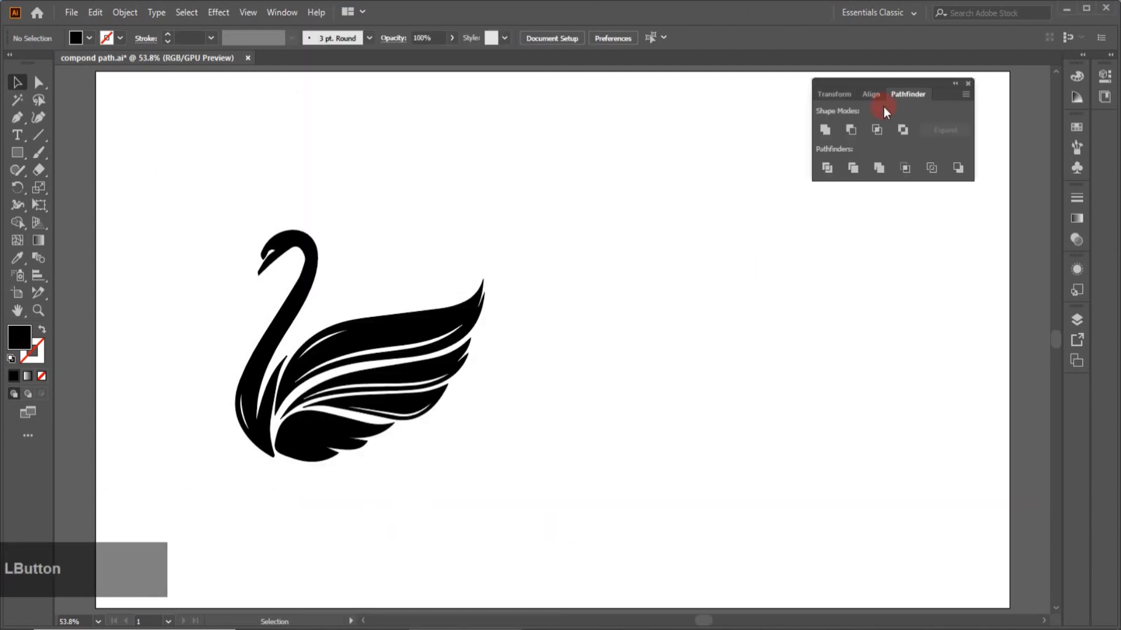
pyautogui.moveTo(883, 79); pyautogui.dragTo(900, 70)
# - Draw a circle about 188 px wide with the Ellipse tool and fill it red
pyautogui.moveTo(17, 152); pyautogui.dragTo(76, 186)
pyautogui.moveTo(612, 185); pyautogui.dragTo(702, 278)
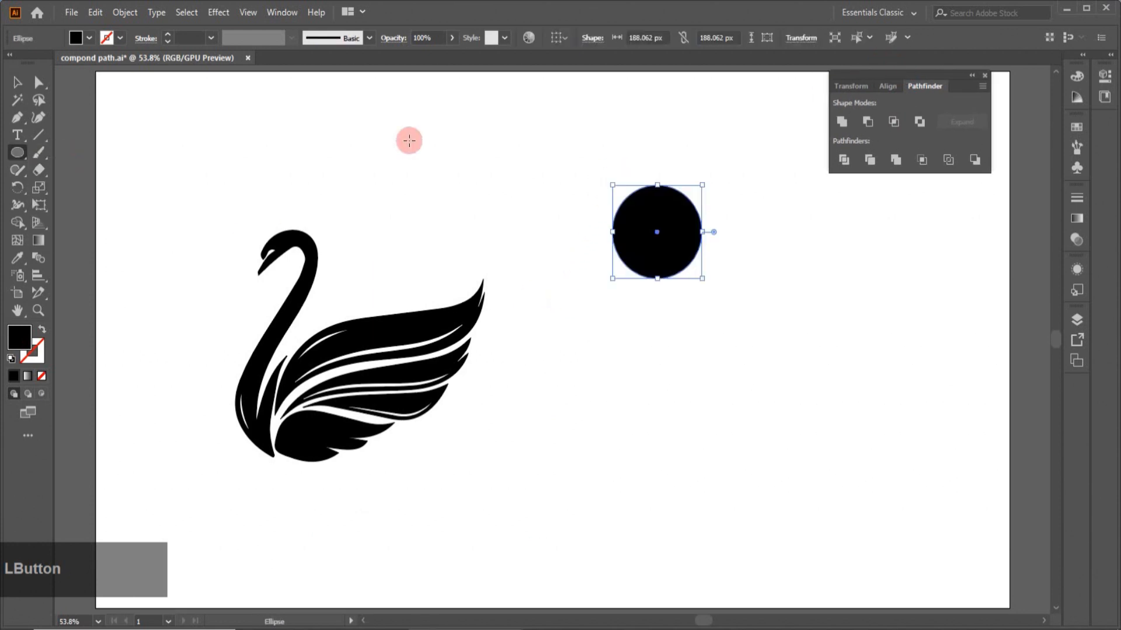
pyautogui.click(88, 39)
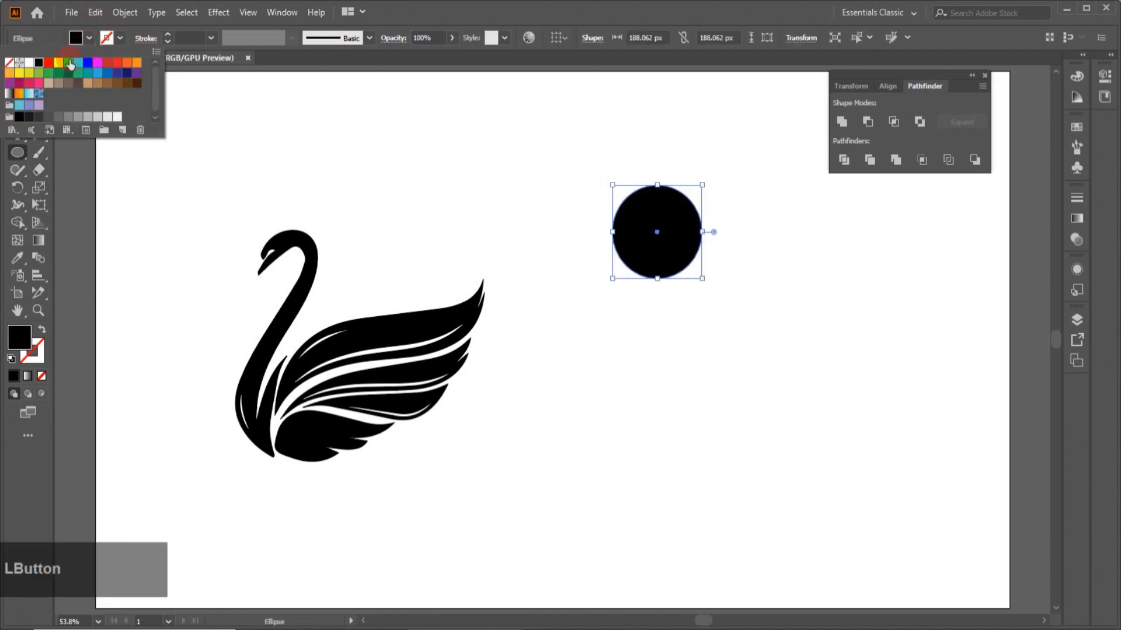
pyautogui.click(48, 62)
pyautogui.click(283, 133)
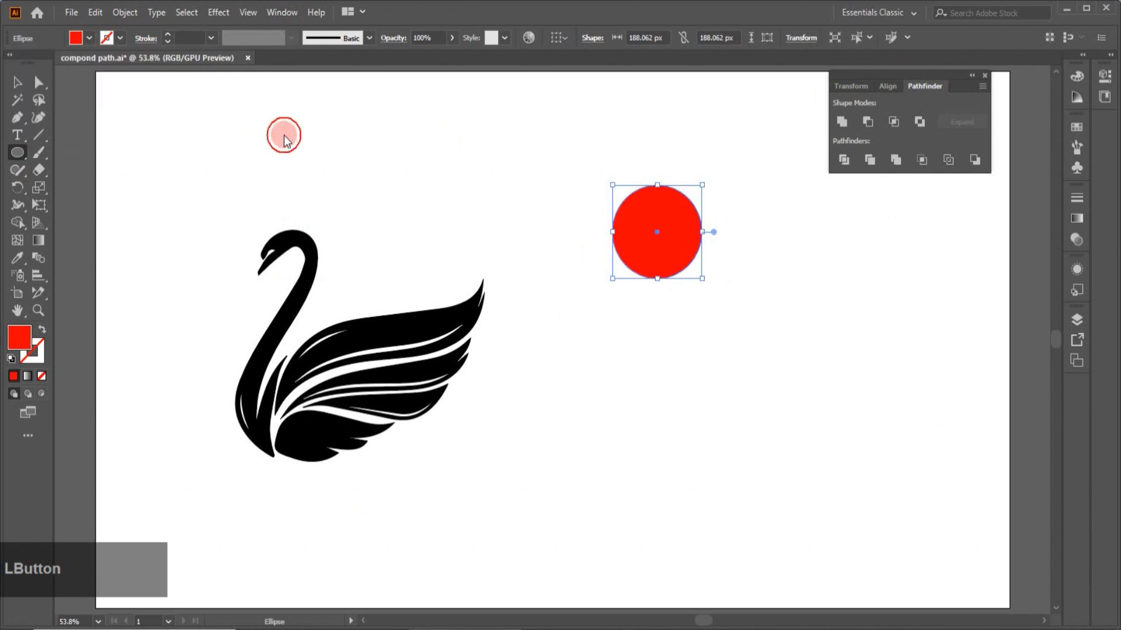
# - Draw a thin vertical bar through the circle and align the bar and circle on their centres
pyautogui.moveTo(23, 158); pyautogui.dragTo(70, 153)
pyautogui.moveTo(646, 155); pyautogui.dragTo(654, 328)
pyautogui.click(15, 85)
pyautogui.moveTo(712, 244); pyautogui.dragTo(712, 244)
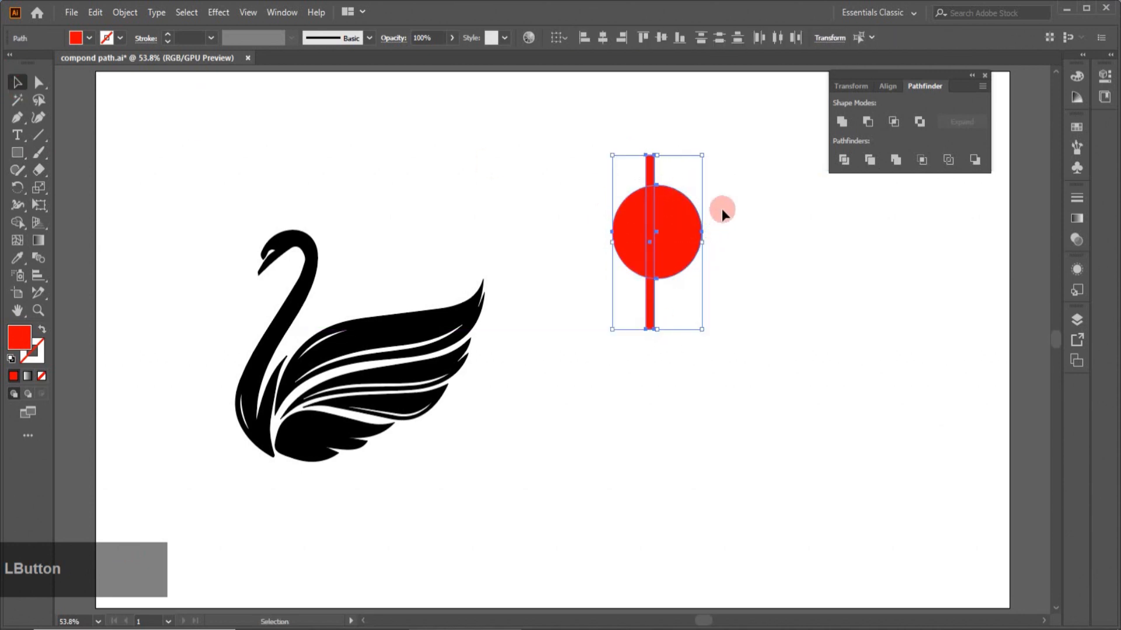
pyautogui.click(602, 37)
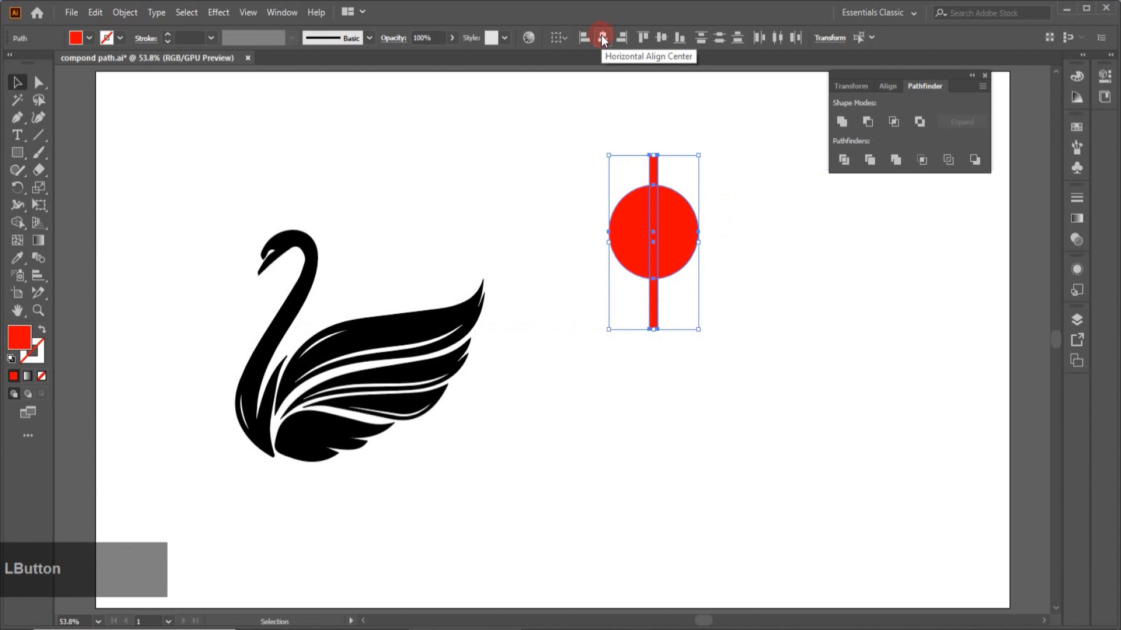
pyautogui.click(663, 38)
# - Duplicate the red circle below the bar
pyautogui.click(781, 238)
pyautogui.moveTo(695, 253); pyautogui.dragTo(561, 512)
# - Duplicate the circle and bar together to the right
pyautogui.moveTo(597, 142); pyautogui.dragTo(701, 280)
pyautogui.moveTo(669, 244); pyautogui.dragTo(810, 311)
pyautogui.press('alt')
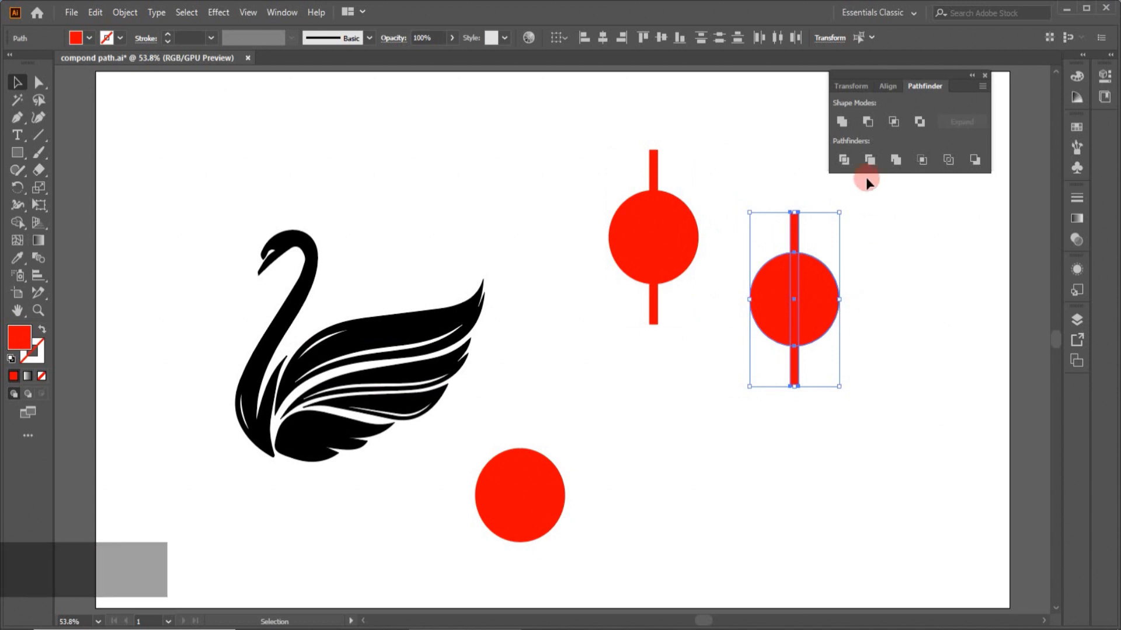
# - Try subtracting the bar from the right circle with Minus Front, inspect the pieces, and undo it
pyautogui.click(869, 123)
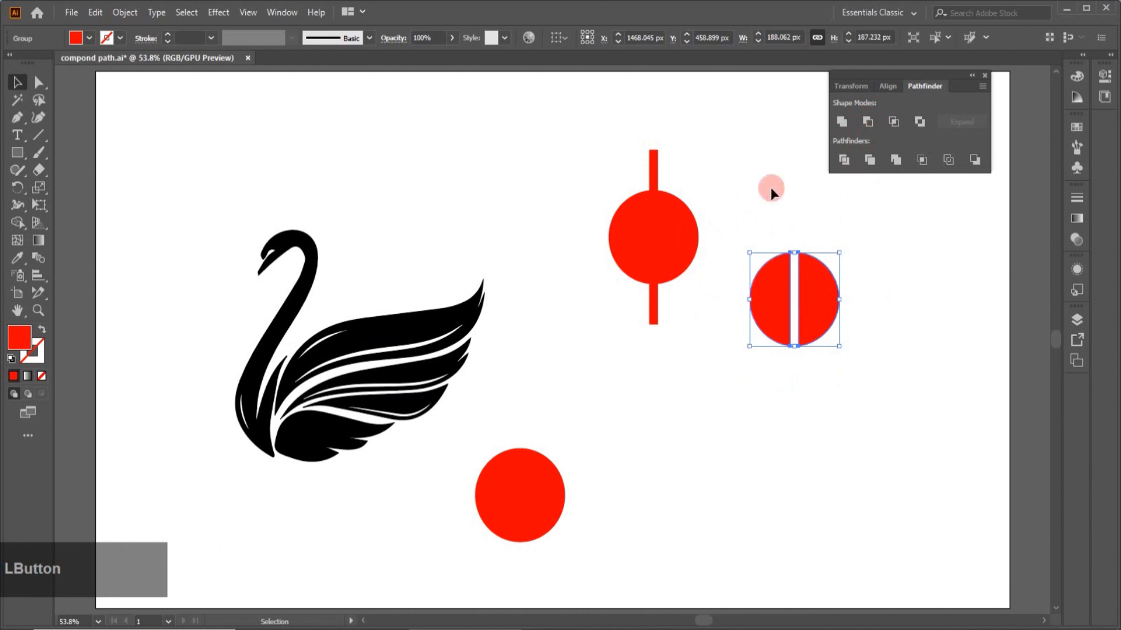
pyautogui.click(873, 249)
pyautogui.click(794, 218)
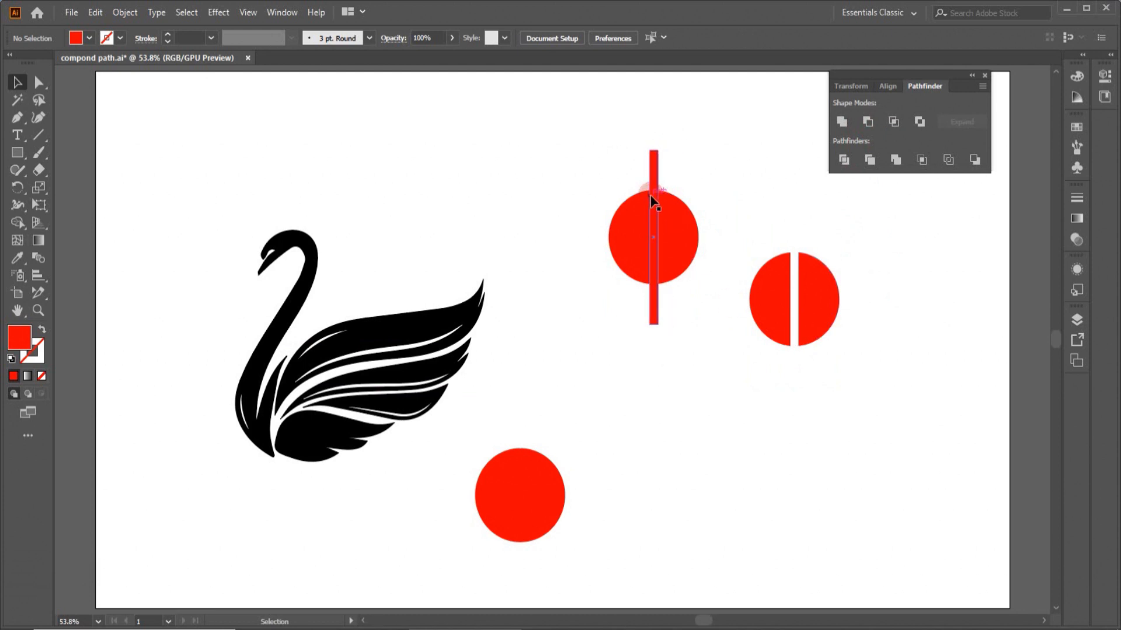
pyautogui.click(653, 288)
pyautogui.click(663, 170)
pyautogui.click(605, 205)
pyautogui.click(646, 154)
pyautogui.click(656, 154)
pyautogui.click(798, 375)
pyautogui.click(759, 267)
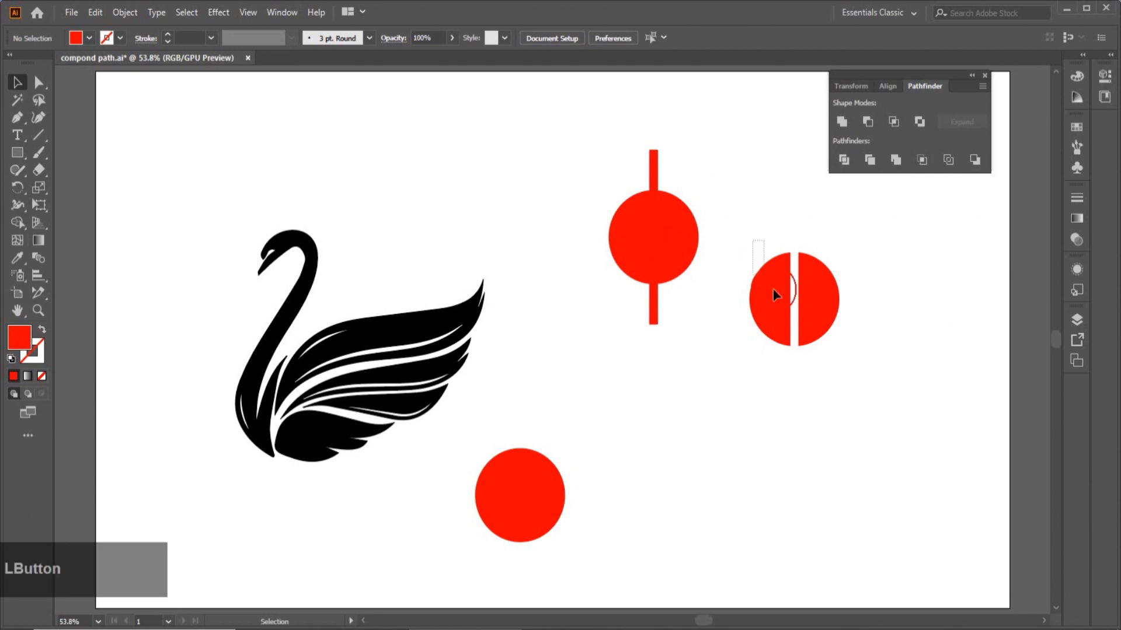
pyautogui.click(759, 286)
pyautogui.hotkey('ctrl', 'z')
# - Divide the right circle and bar with Pathfinder Divide and ungroup the pieces
pyautogui.moveTo(744, 240); pyautogui.dragTo(833, 358)
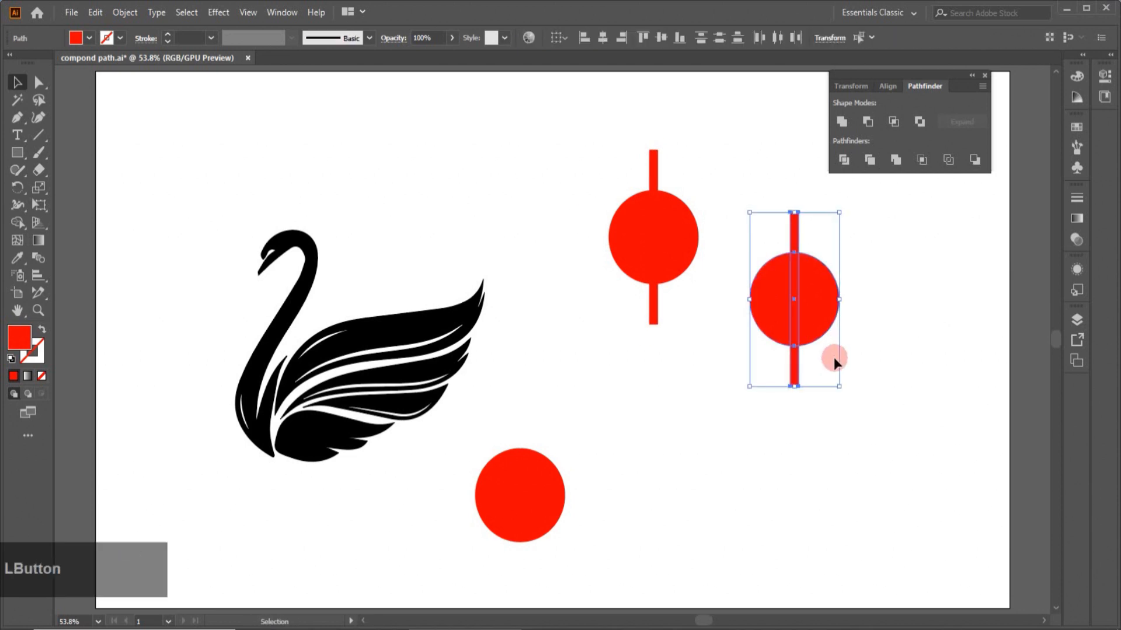
pyautogui.click(844, 165)
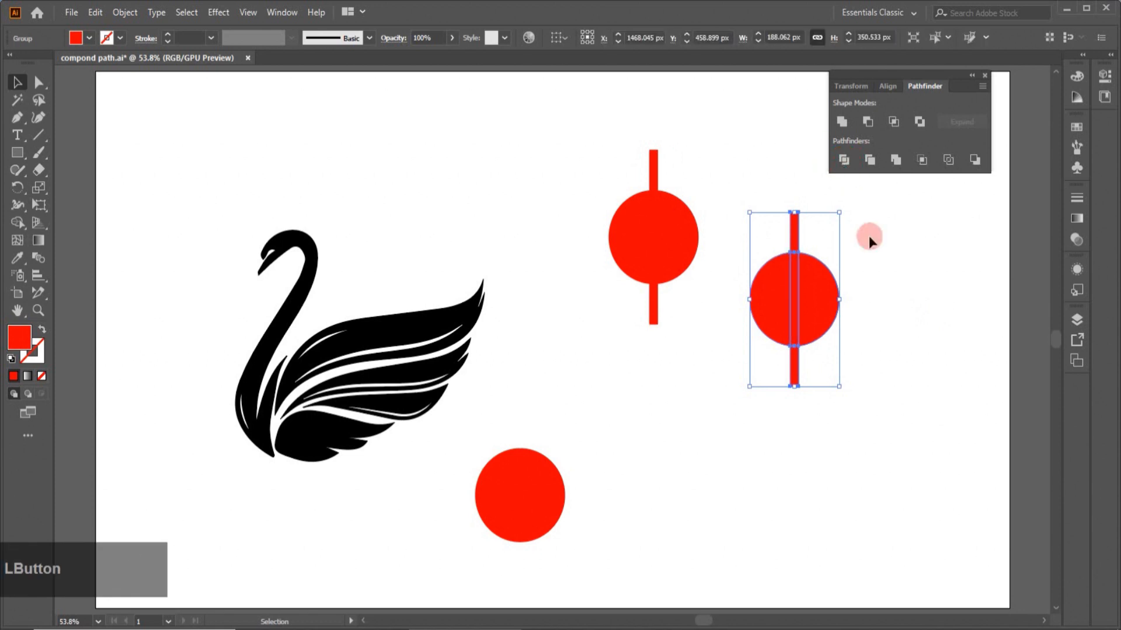
pyautogui.moveTo(799, 292); pyautogui.dragTo(795, 298)
pyautogui.rightClick(795, 299)
pyautogui.click(831, 418)
# - Pull the divided bar pieces away from the circle halves and delete all the pieces
pyautogui.click(873, 334)
pyautogui.moveTo(786, 309); pyautogui.dragTo(913, 294)
pyautogui.moveTo(795, 241); pyautogui.dragTo(795, 223)
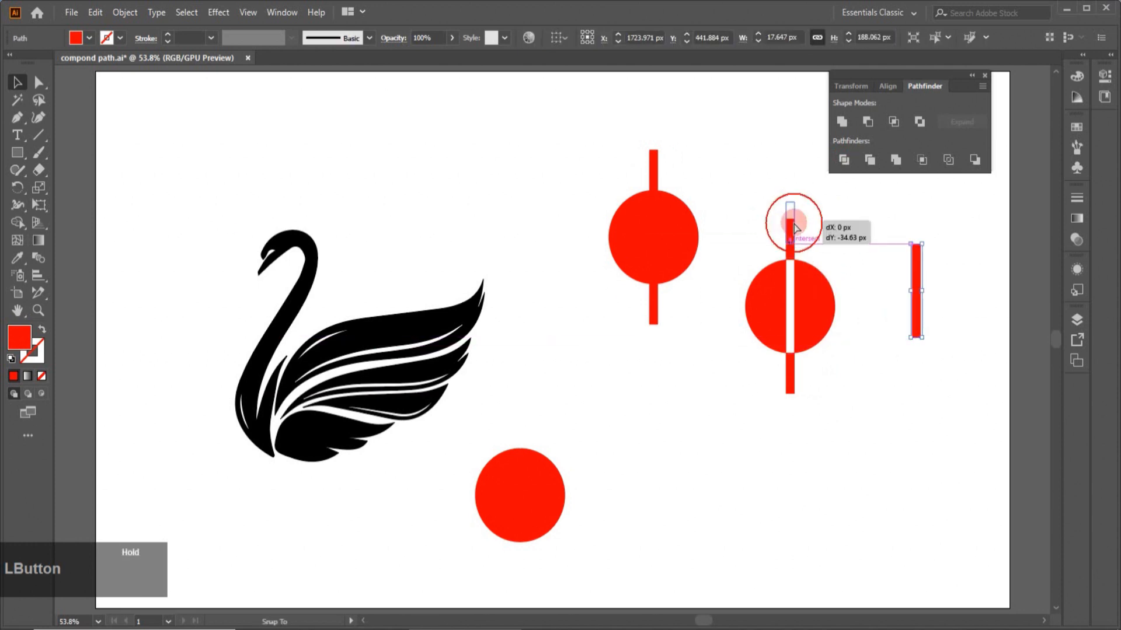
pyautogui.moveTo(795, 386); pyautogui.dragTo(795, 396)
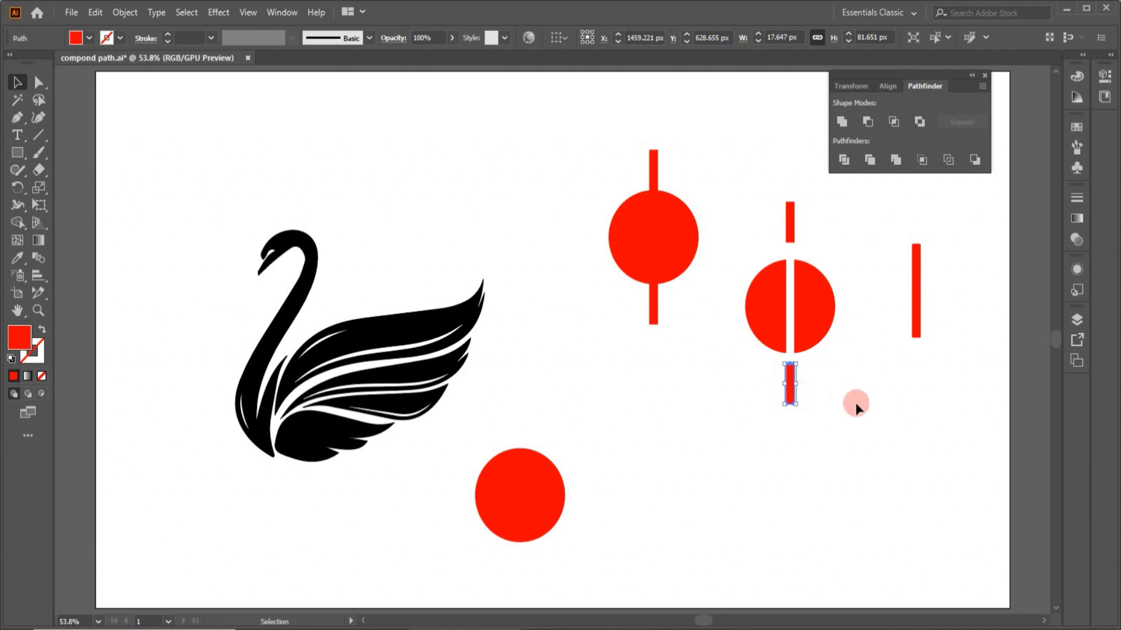
pyautogui.moveTo(739, 202); pyautogui.dragTo(970, 431)
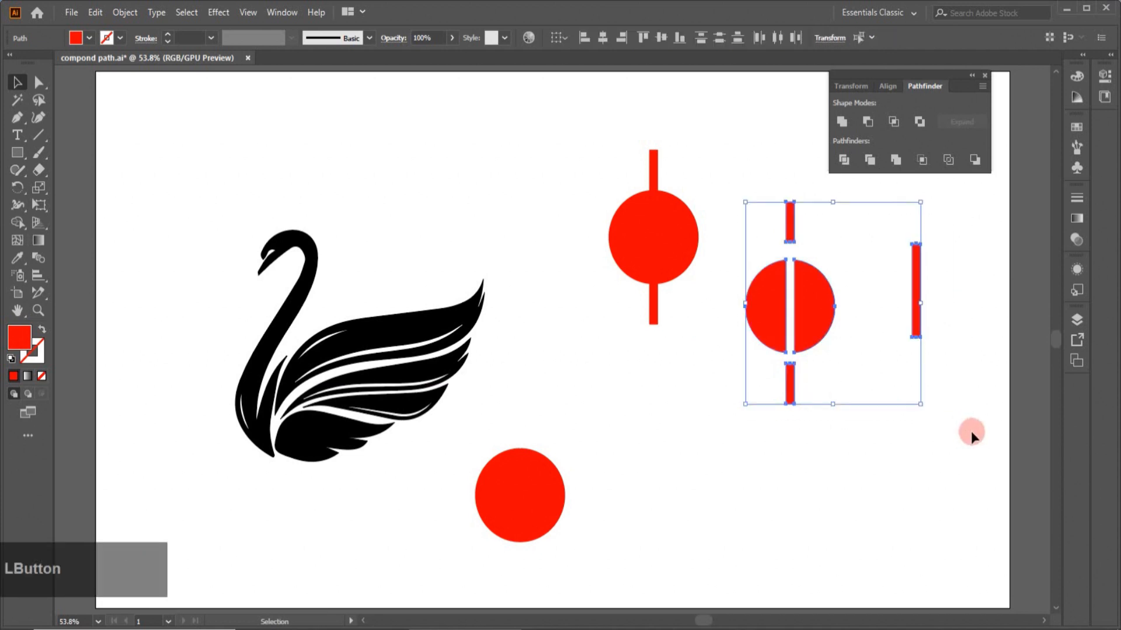
pyautogui.press('Delete')
# - Duplicate the red circle to the right and draw a green circle about 66 px wide at its centre
pyautogui.moveTo(555, 522); pyautogui.dragTo(861, 317)
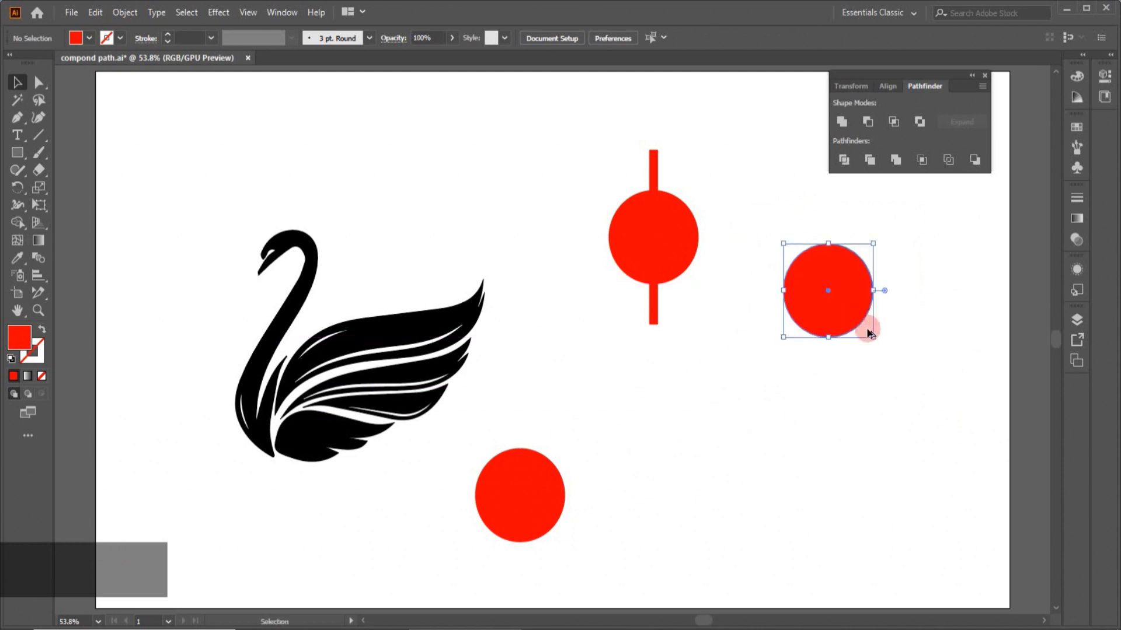
pyautogui.moveTo(17, 152); pyautogui.dragTo(70, 186)
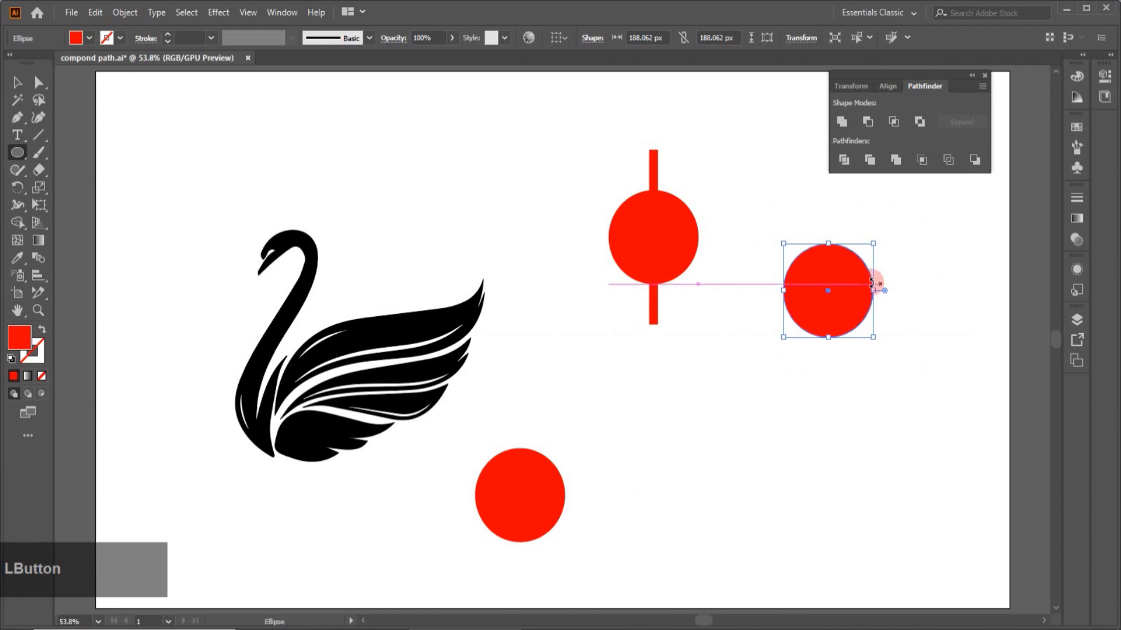
pyautogui.moveTo(816, 272); pyautogui.dragTo(848, 305)
pyautogui.click(89, 38)
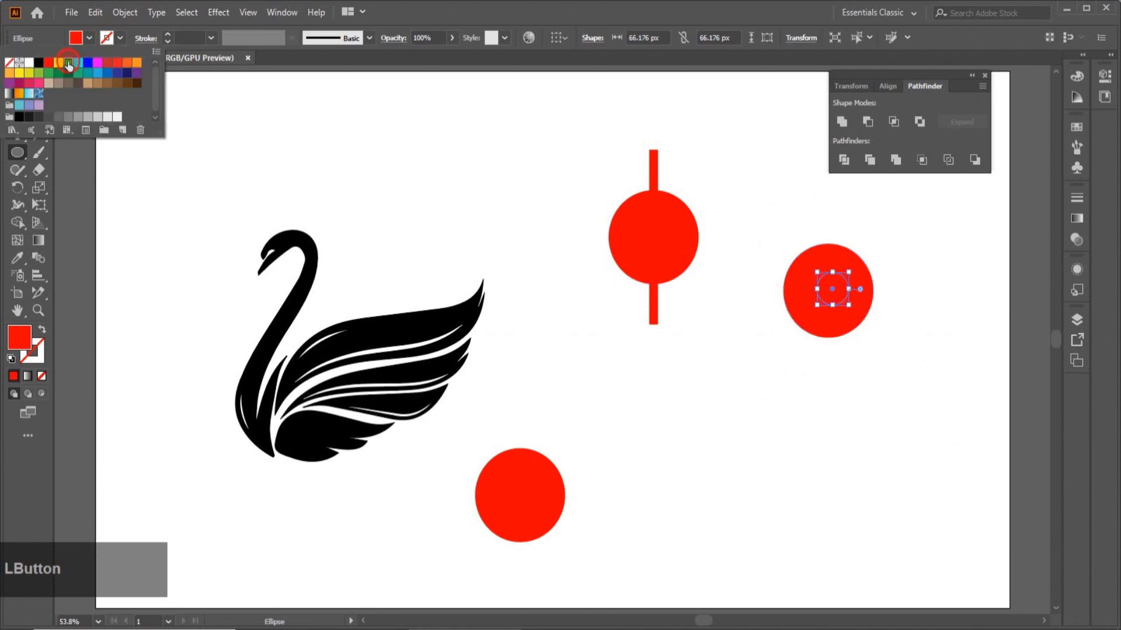
pyautogui.click(68, 63)
# - Duplicate the red and green circle pair below
pyautogui.press('v')
pyautogui.moveTo(749, 240); pyautogui.dragTo(714, 419)
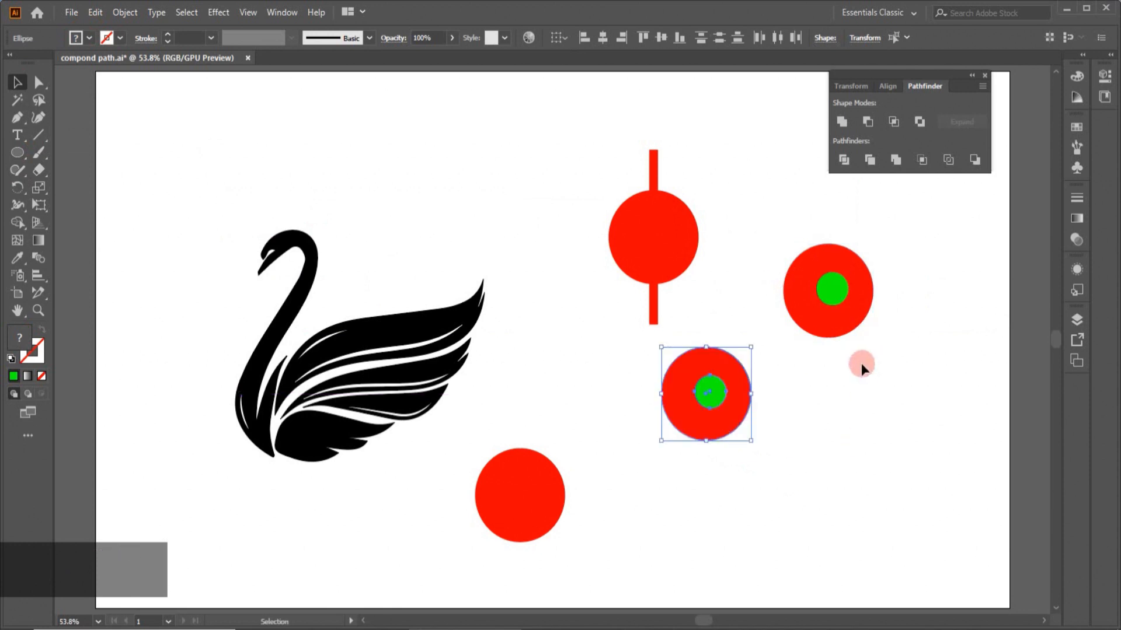
# - Cut the green circle out of the right red circle with Minus Front
pyautogui.moveTo(781, 250); pyautogui.dragTo(865, 330)
pyautogui.click(845, 163)
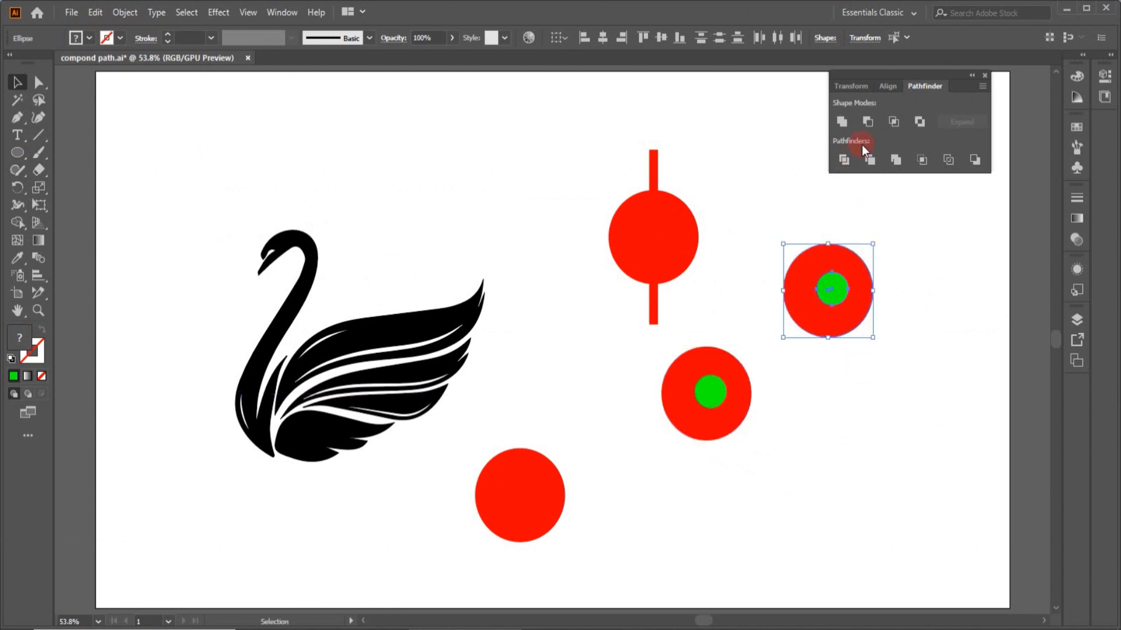
pyautogui.click(868, 122)
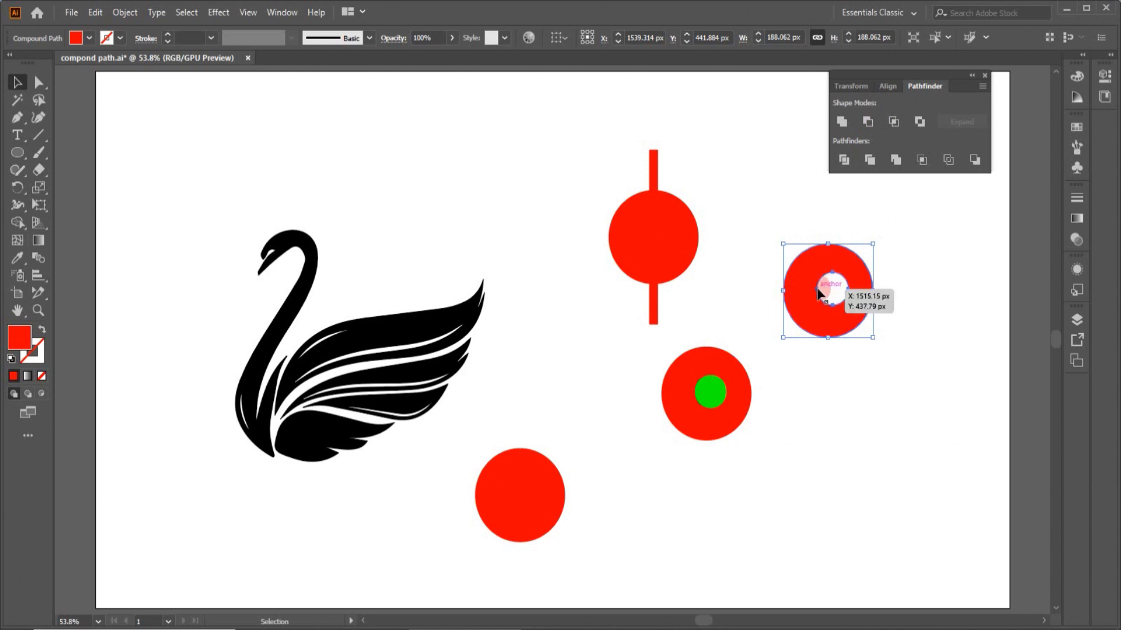
# - Make a compound path from the lower red and green circle pair
pyautogui.moveTo(656, 362); pyautogui.dragTo(741, 429)
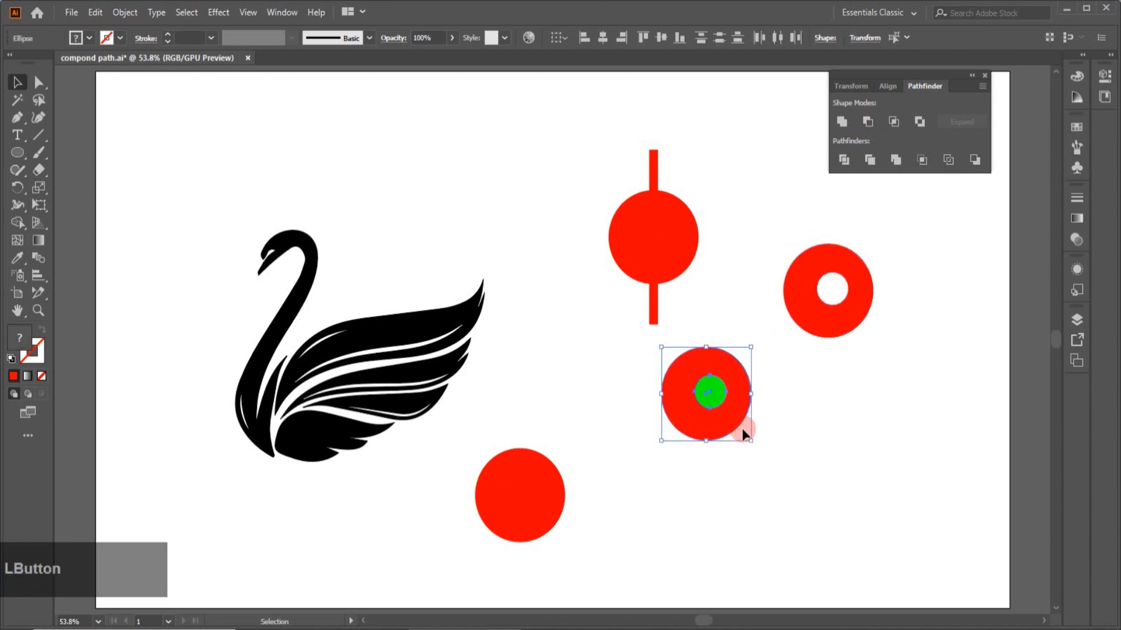
pyautogui.click(124, 13)
pyautogui.moveTo(147, 529)
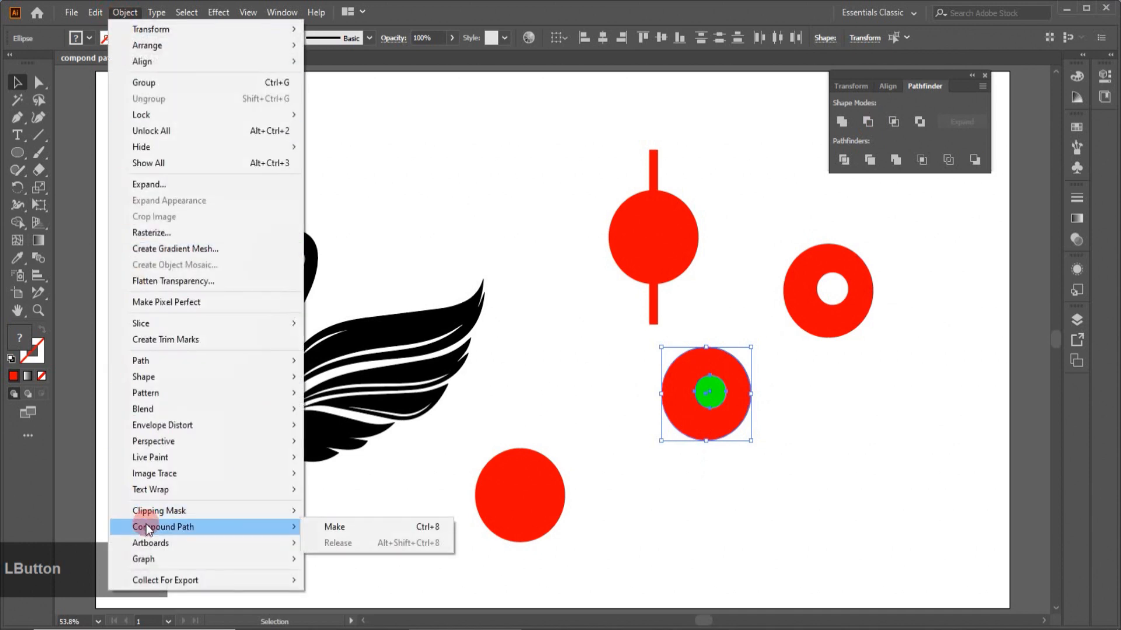
pyautogui.click(327, 527)
pyautogui.click(742, 470)
pyautogui.click(720, 411)
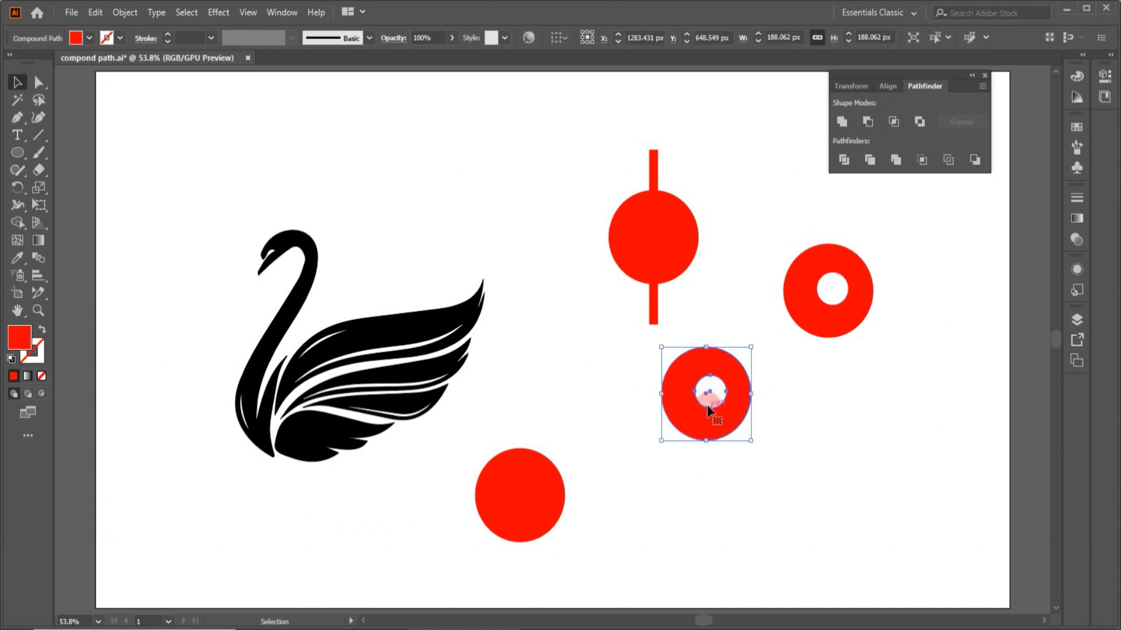
pyautogui.moveTo(702, 412); pyautogui.dragTo(694, 415)
pyautogui.click(817, 480)
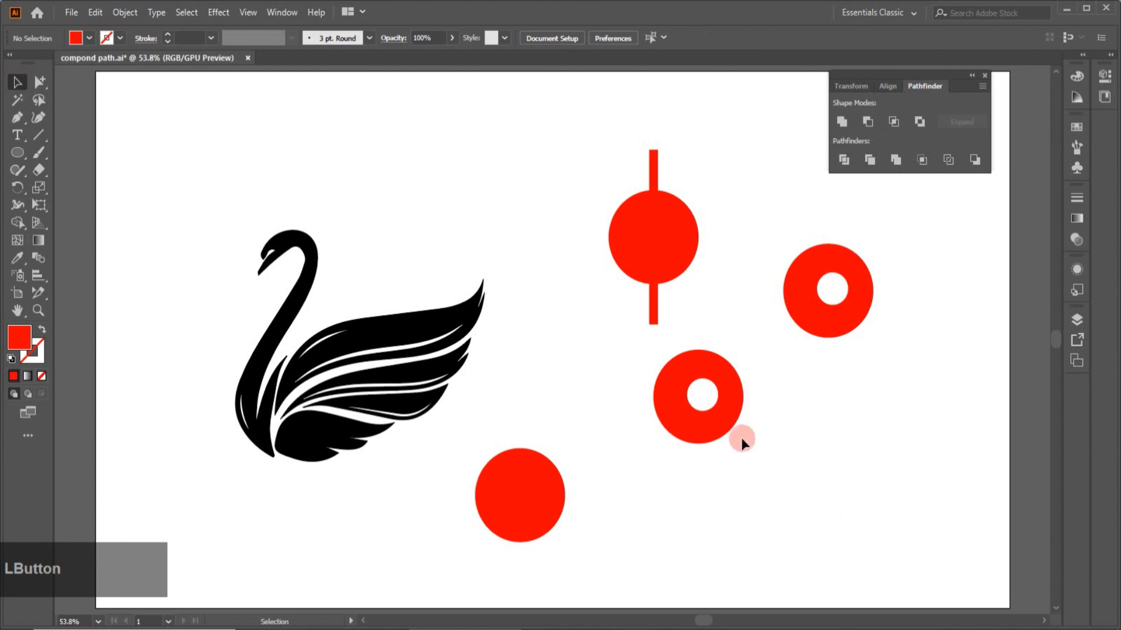
# - Move the hole of the lower compound path toward its upper left with Group Selection
pyautogui.click(46, 85)
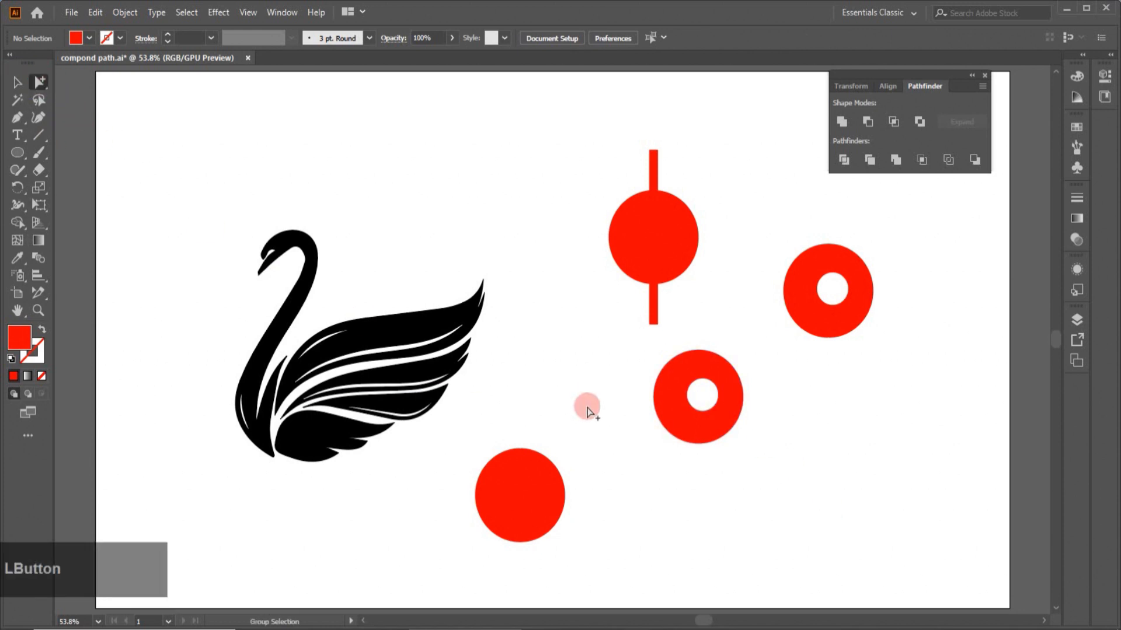
pyautogui.click(705, 409)
pyautogui.click(18, 85)
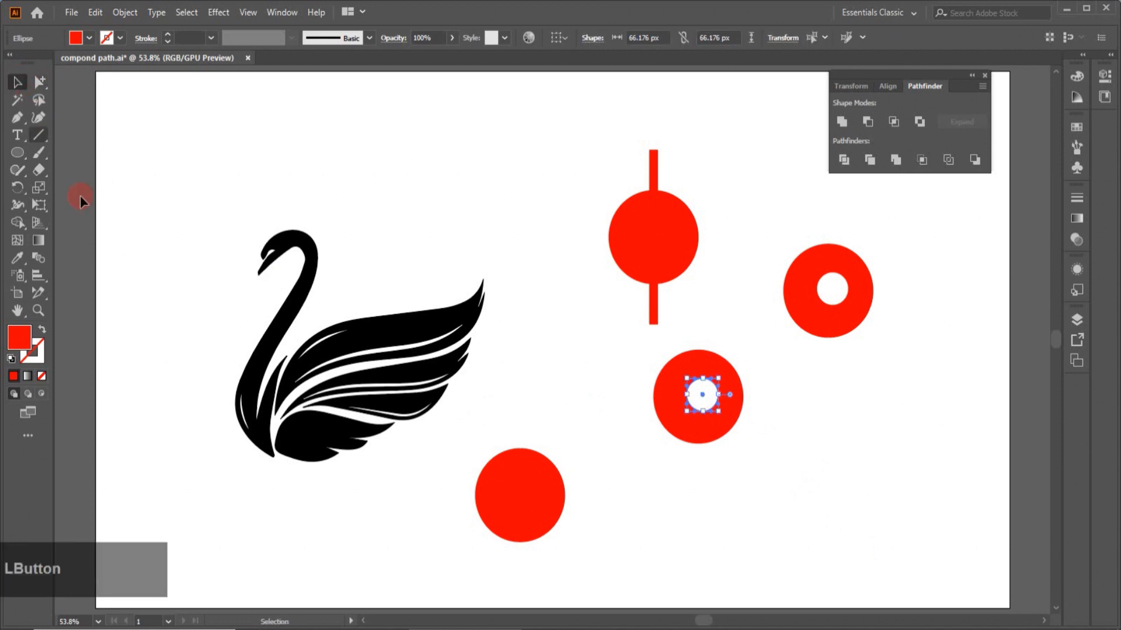
pyautogui.moveTo(699, 411); pyautogui.dragTo(690, 388)
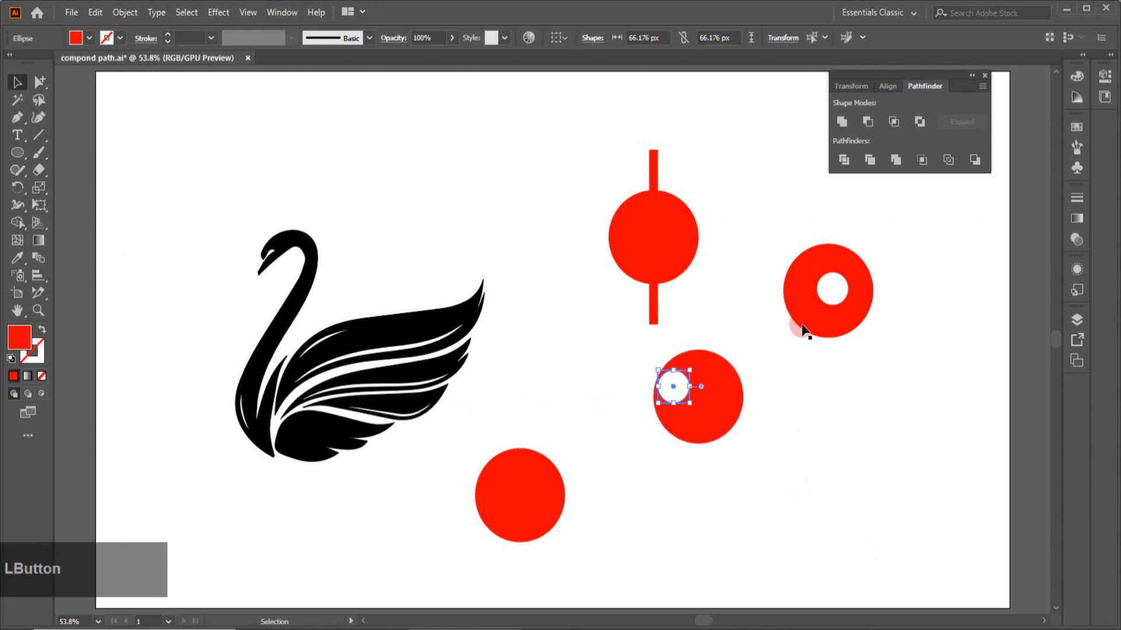
pyautogui.click(820, 302)
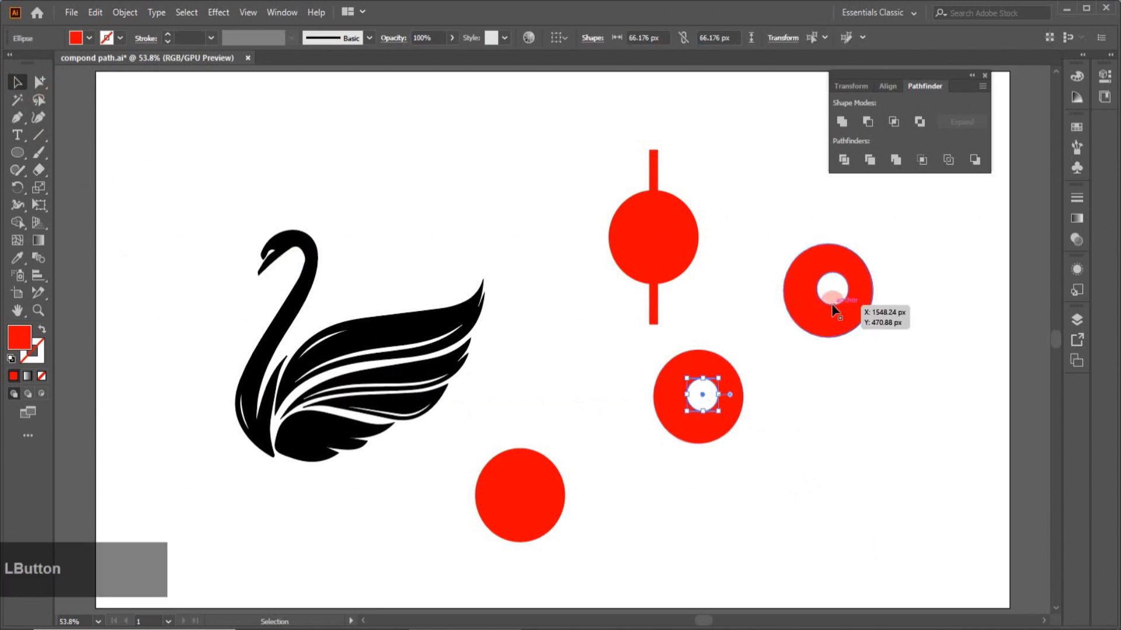
pyautogui.click(833, 304)
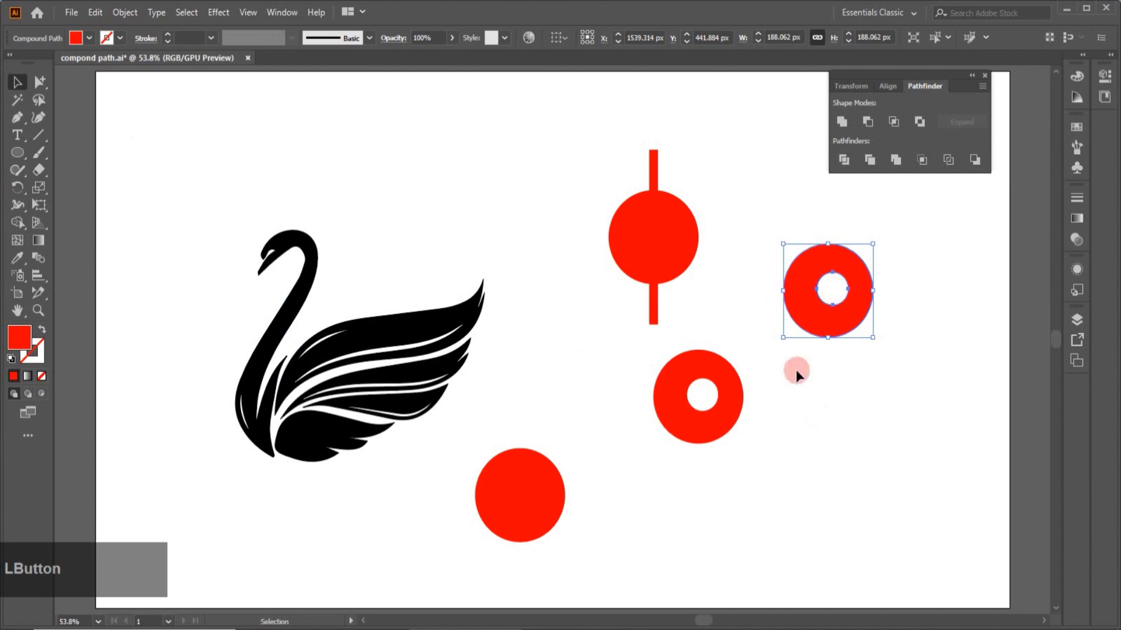
# - Delete the lower compound path and the right ring shape
pyautogui.click(695, 408)
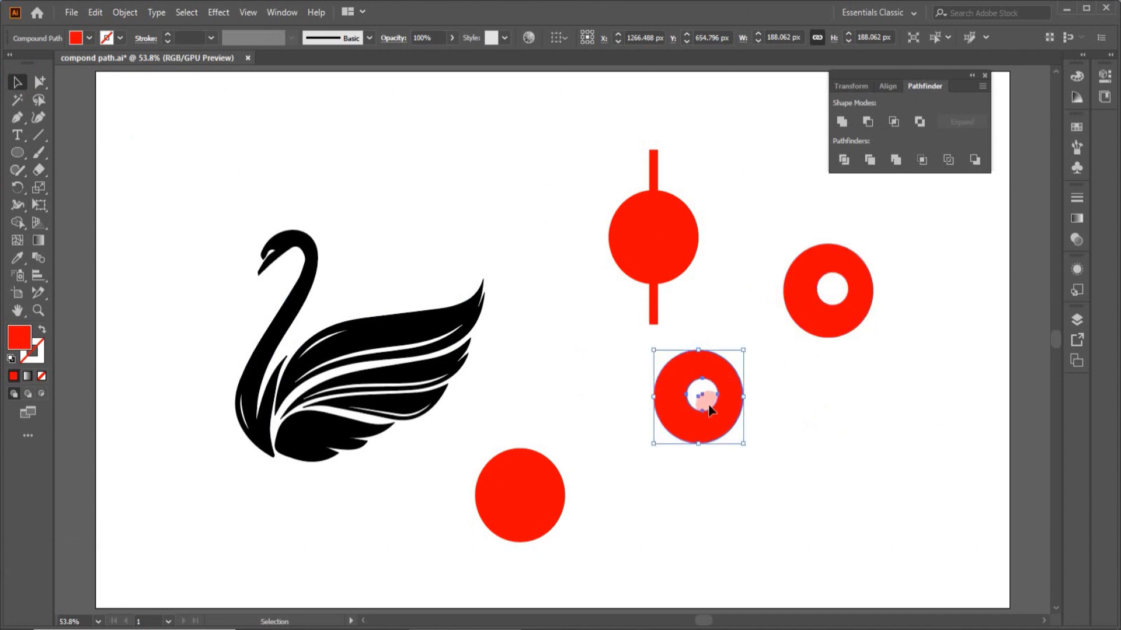
pyautogui.press('Delete')
pyautogui.click(826, 333)
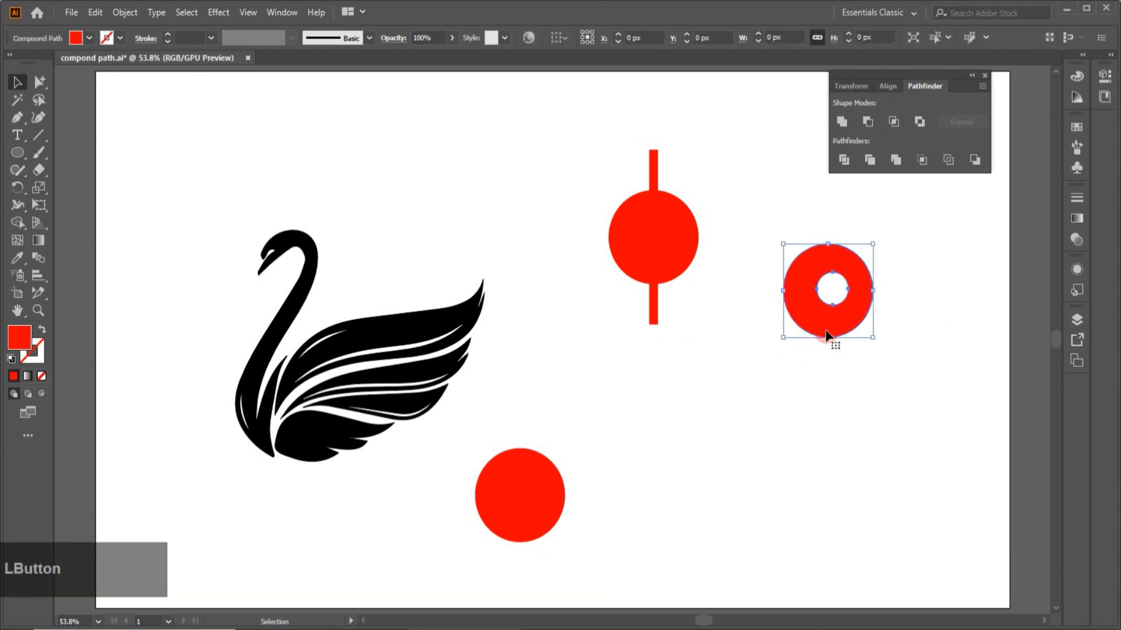
pyautogui.press('Delete')
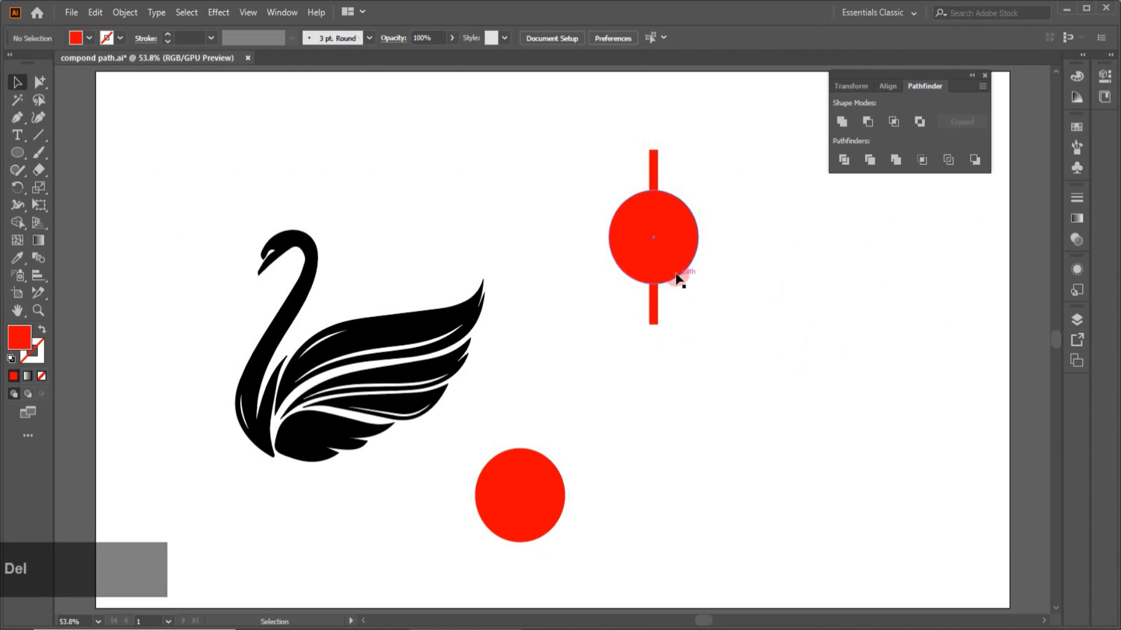
# - Make a compound path from the vertical bar and the circle on the right
pyautogui.moveTo(585, 183); pyautogui.dragTo(719, 283)
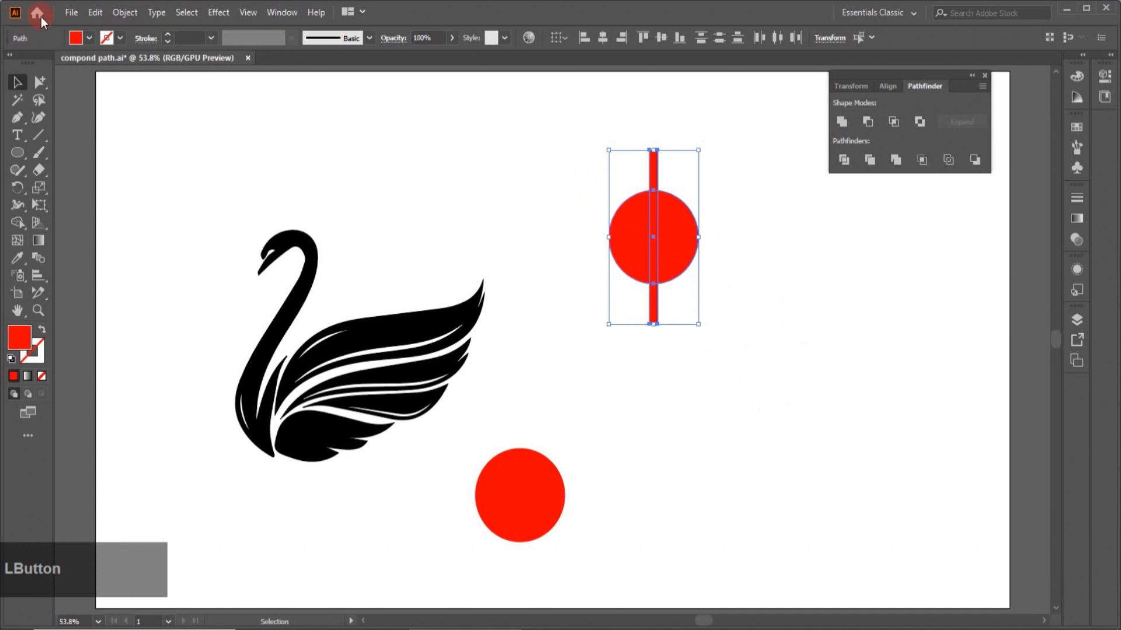
pyautogui.click(119, 14)
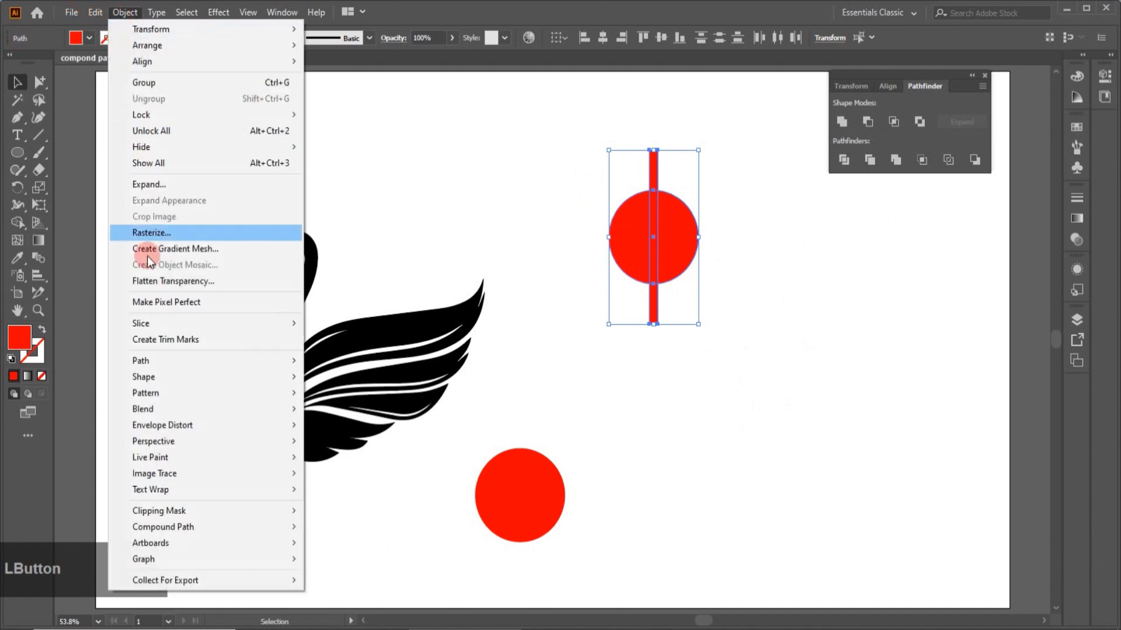
pyautogui.moveTo(246, 533)
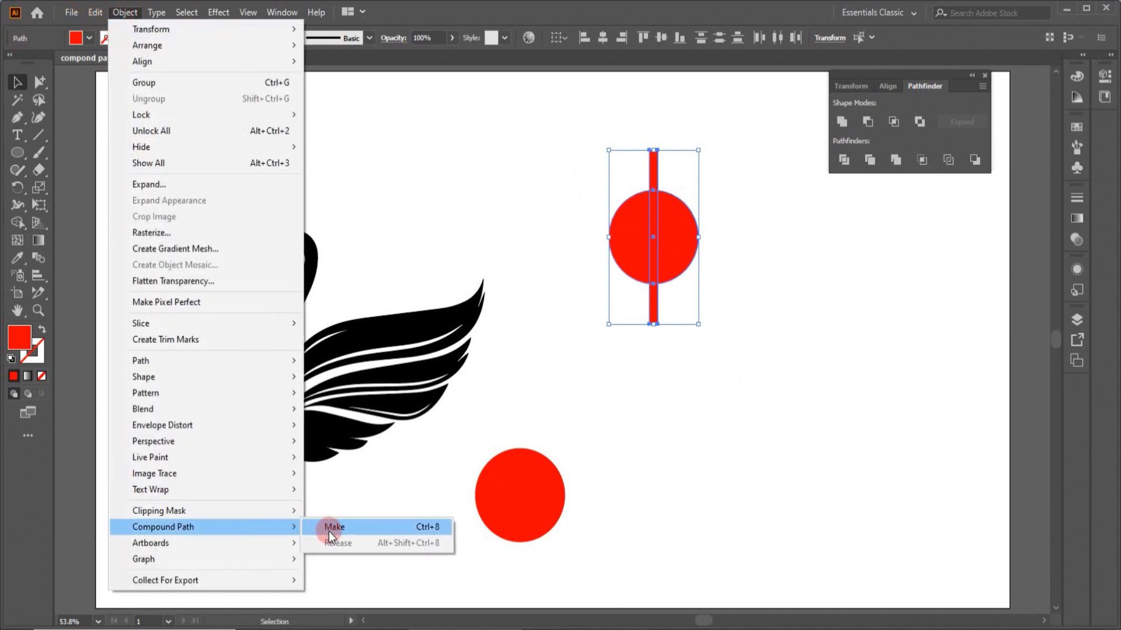
pyautogui.click(328, 531)
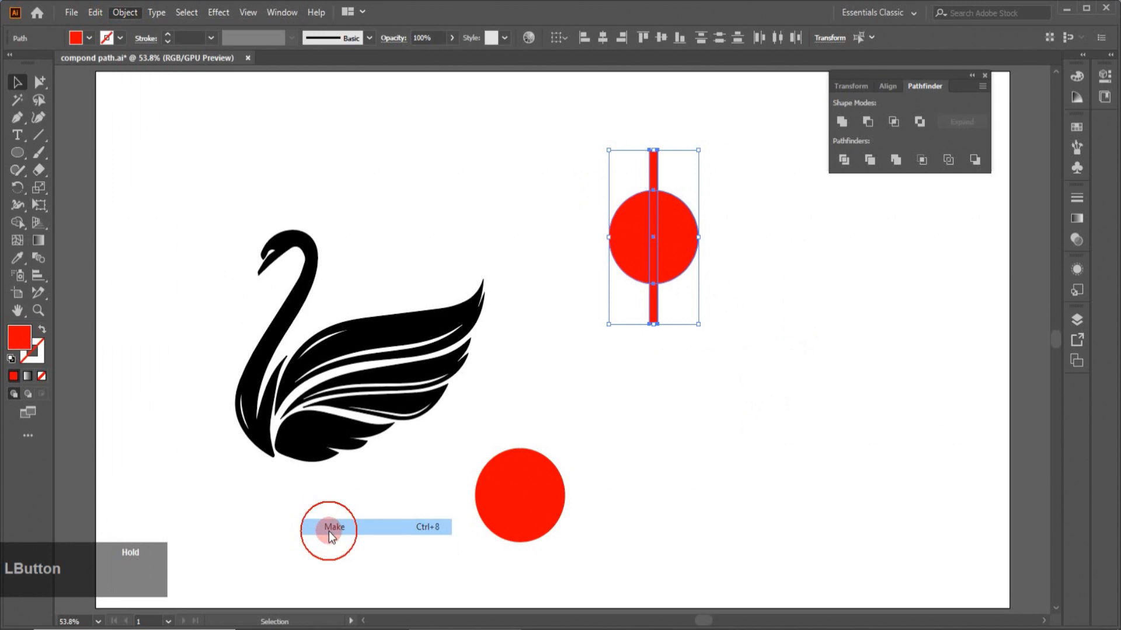
# - Select the bar-and-circle compound path and examine its context menu options
pyautogui.click(710, 412)
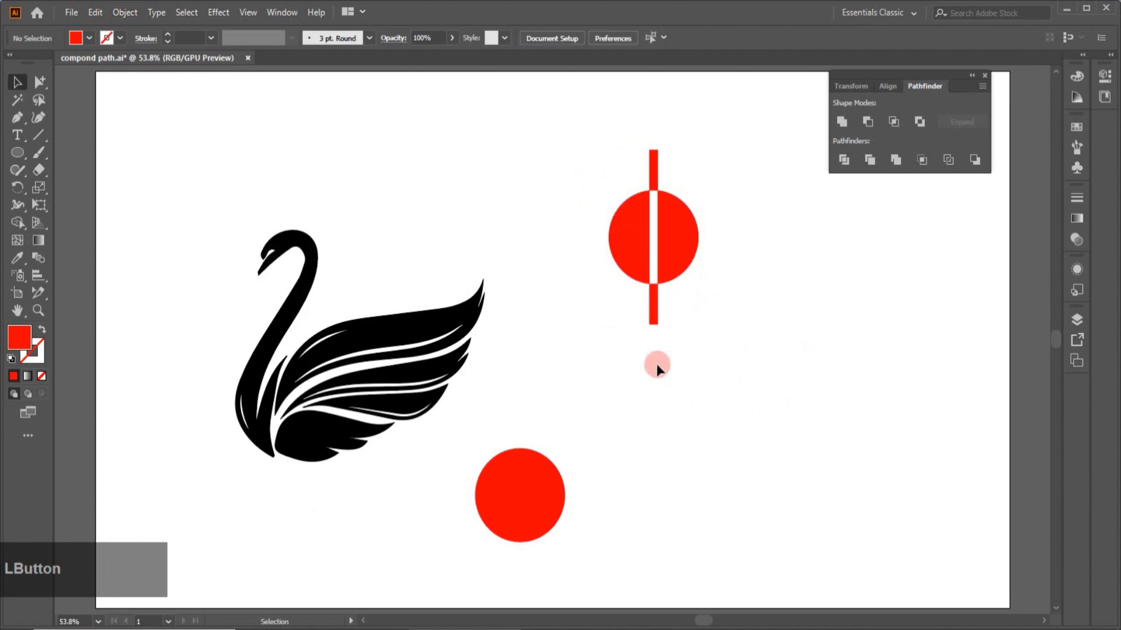
pyautogui.click(656, 317)
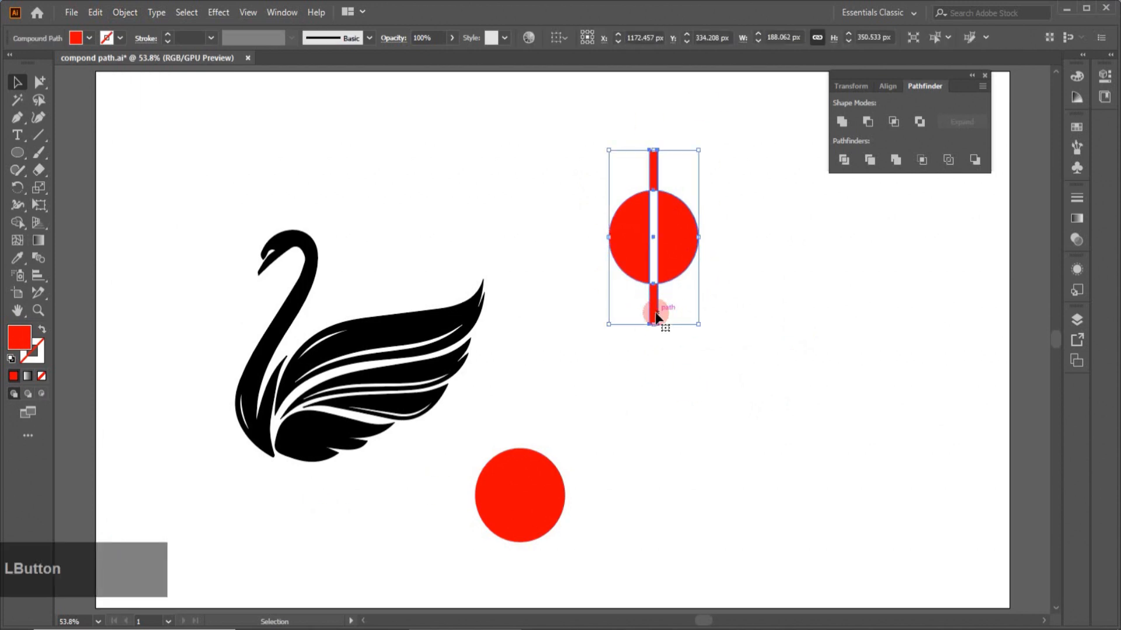
pyautogui.rightClick(656, 315)
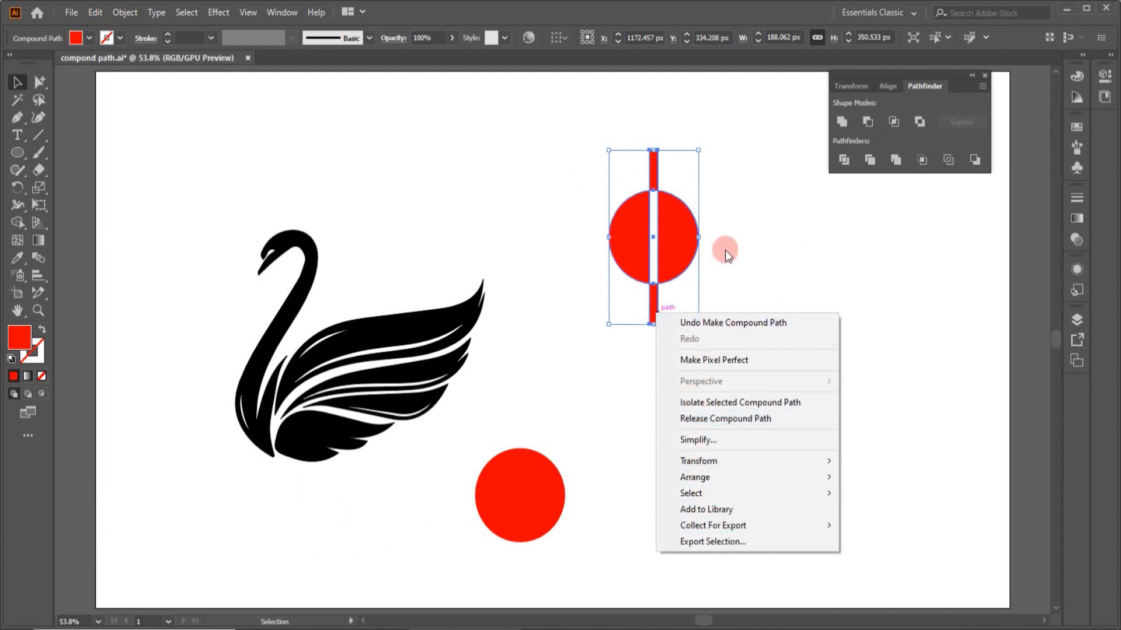
pyautogui.click(770, 272)
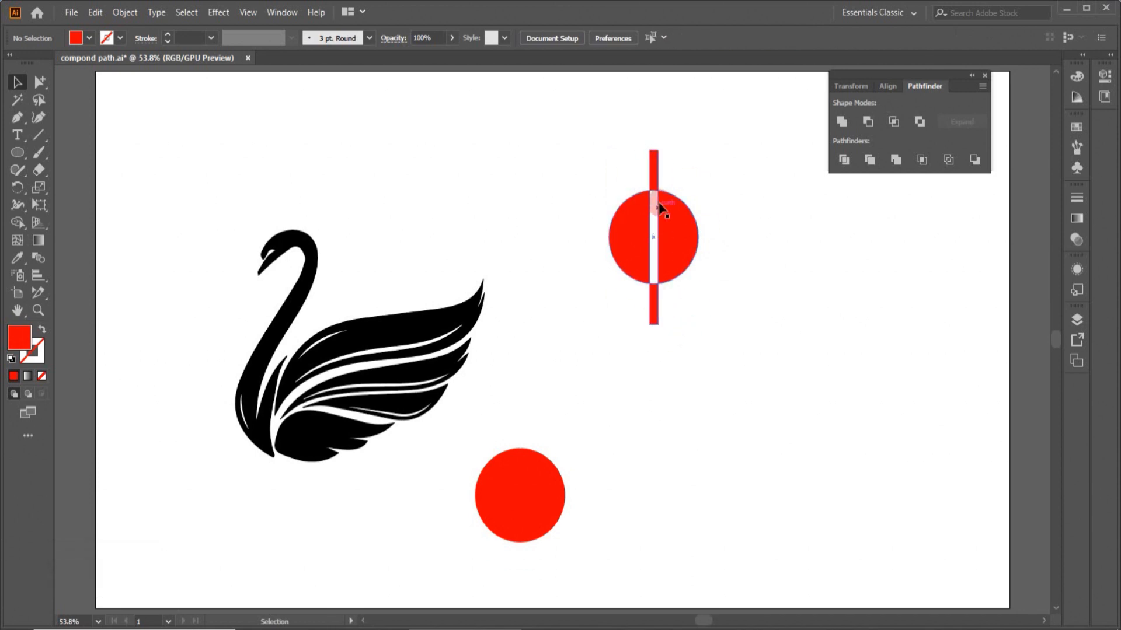
# - Drag the bar-and-circle compound path toward the lower right and delete it
pyautogui.moveTo(653, 318); pyautogui.dragTo(766, 369)
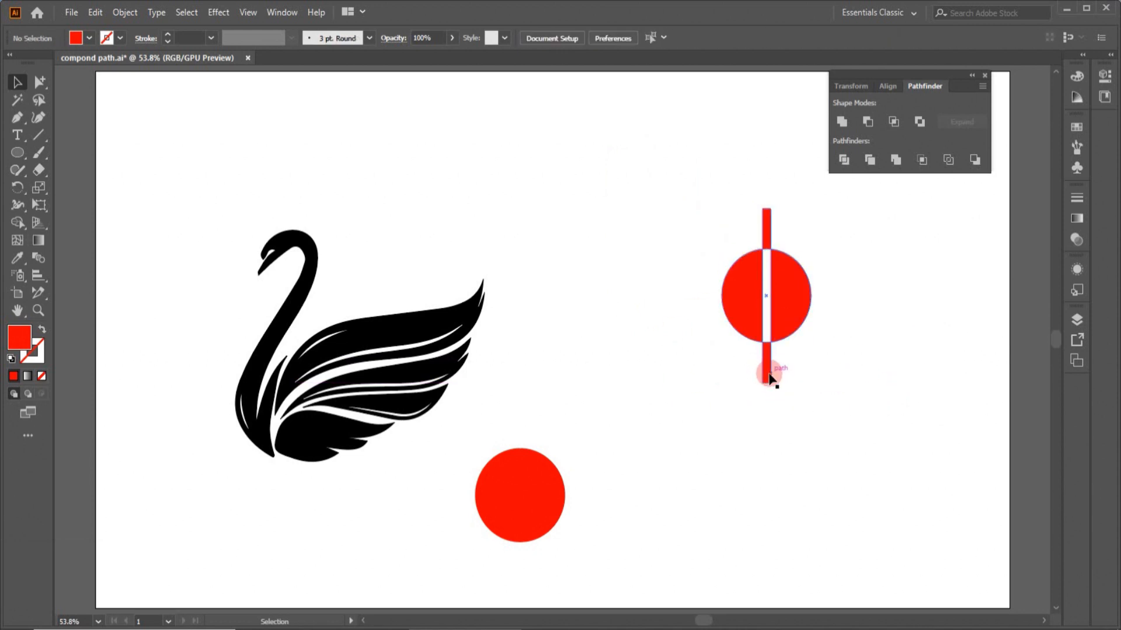
pyautogui.moveTo(766, 374); pyautogui.dragTo(876, 469)
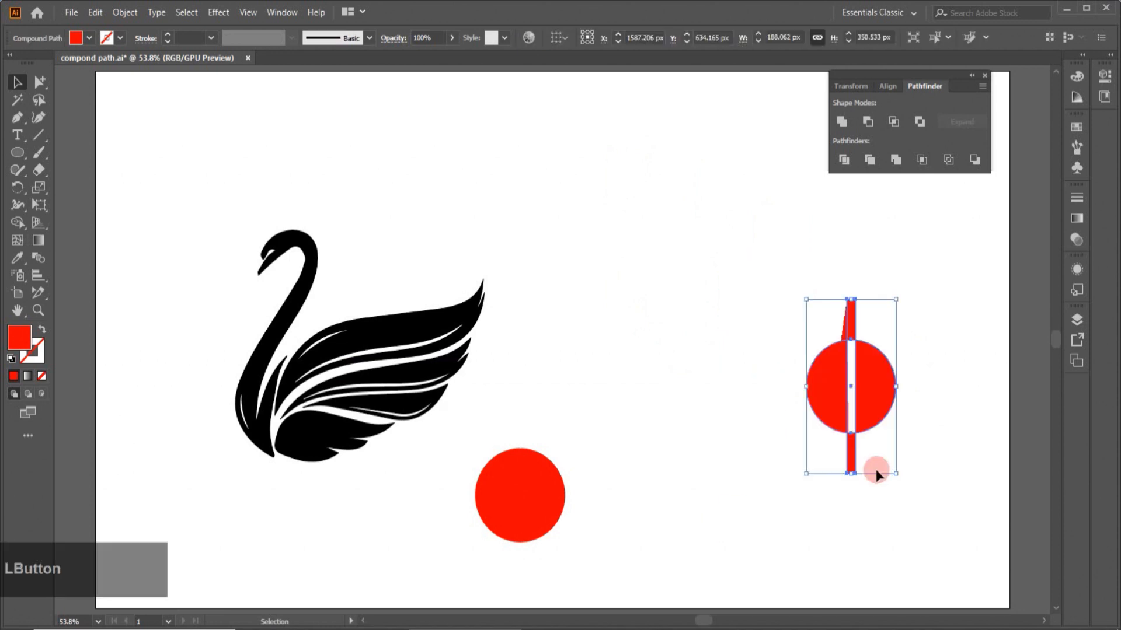
pyautogui.press('Delete')
# - Duplicate the red circle into a grid of three rows and three columns
pyautogui.moveTo(550, 513); pyautogui.dragTo(728, 321)
pyautogui.hotkey('ctrl', 'd')
pyautogui.moveTo(553, 208); pyautogui.dragTo(816, 433)
pyautogui.click(813, 323)
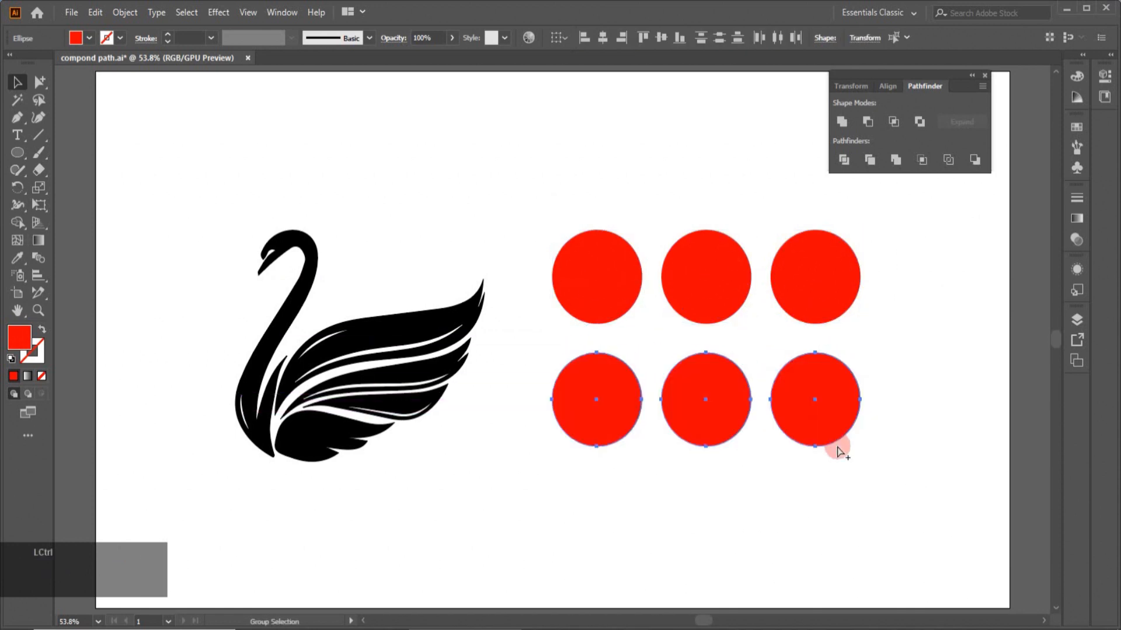
pyautogui.hotkey('ctrl', 'd')
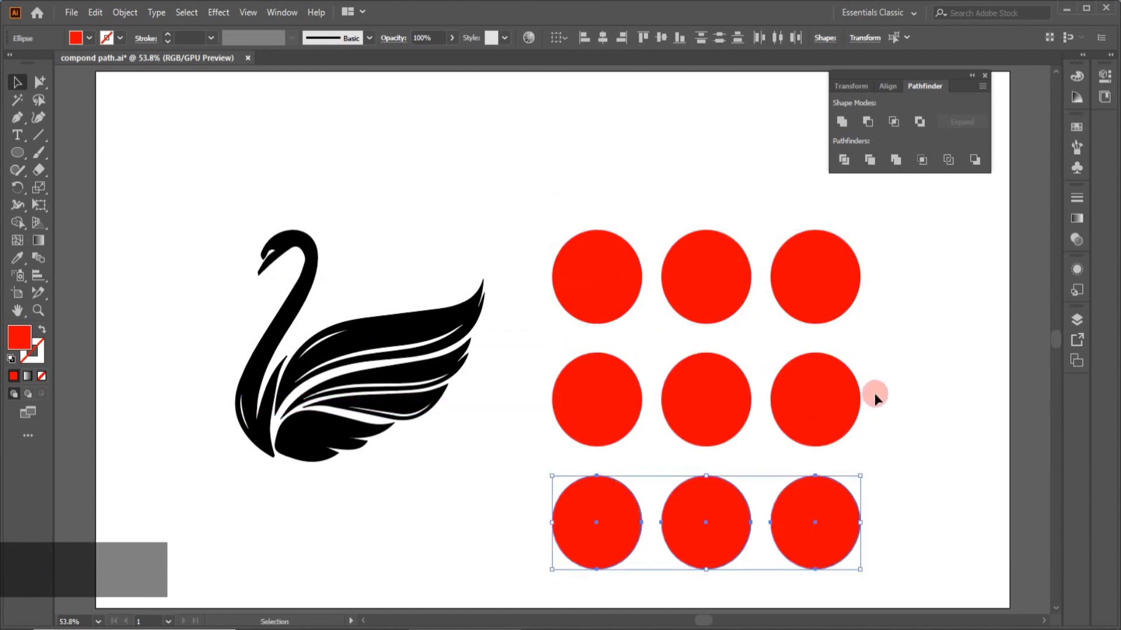
pyautogui.click(875, 396)
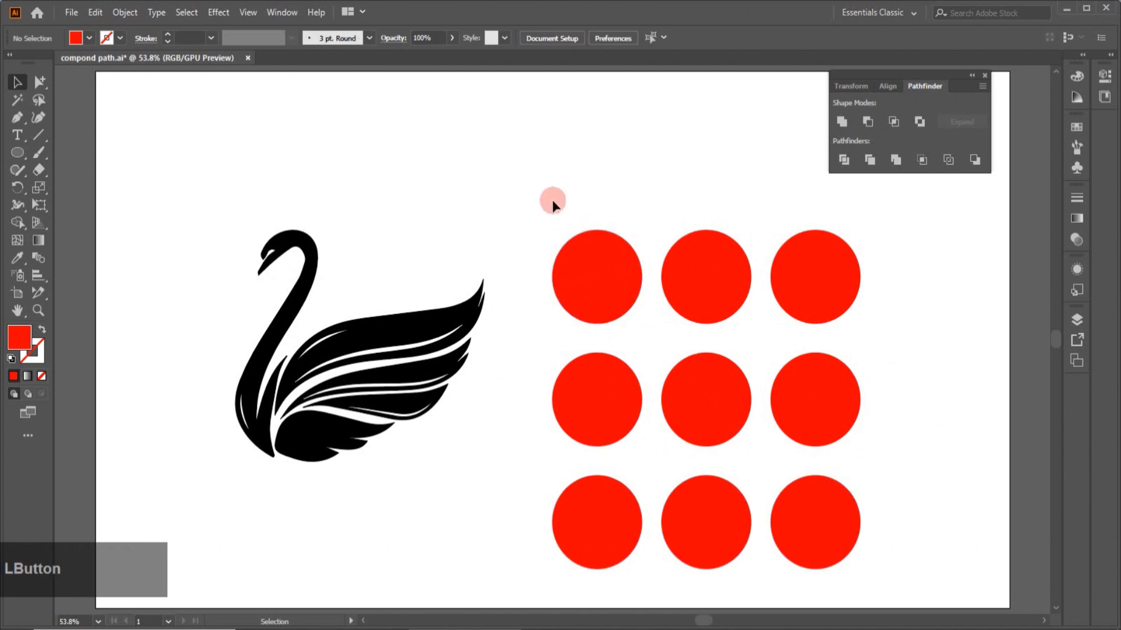
# - Group the top row of circles and fill the group with an orange-to-yellow gradient swatch
pyautogui.moveTo(549, 200); pyautogui.dragTo(857, 295)
pyautogui.rightClick(832, 271)
pyautogui.click(872, 357)
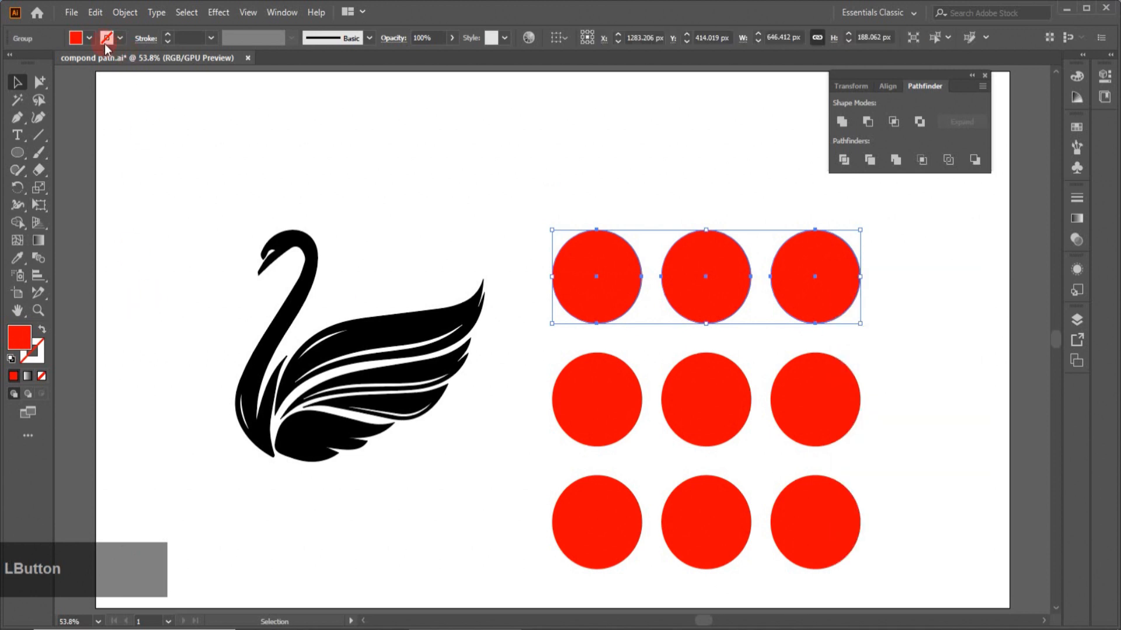
pyautogui.click(90, 39)
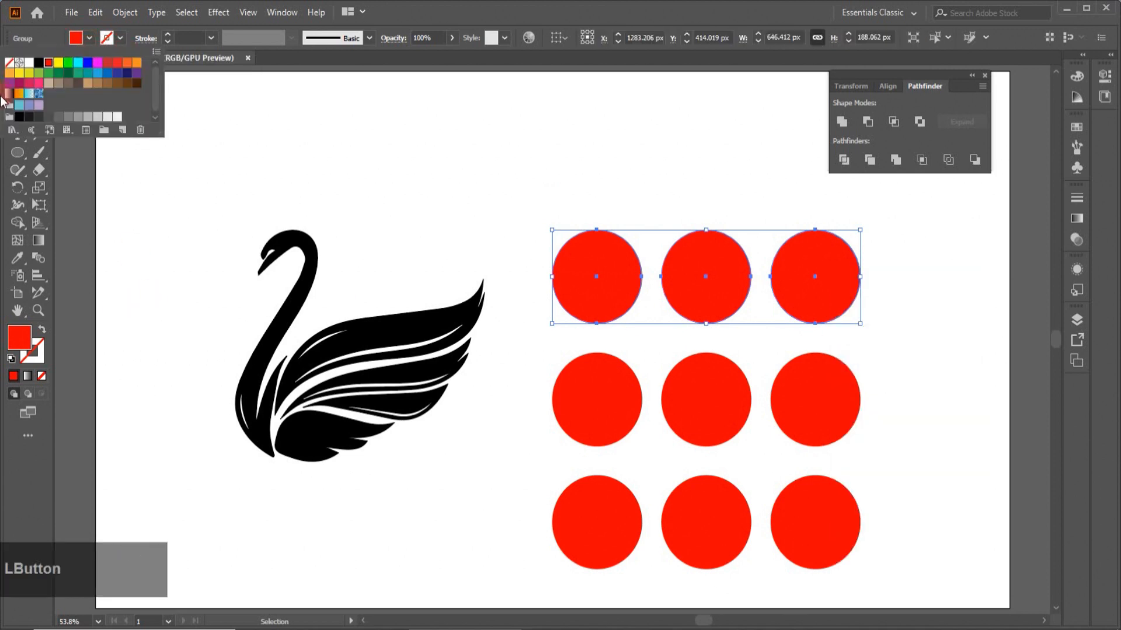
pyautogui.click(17, 92)
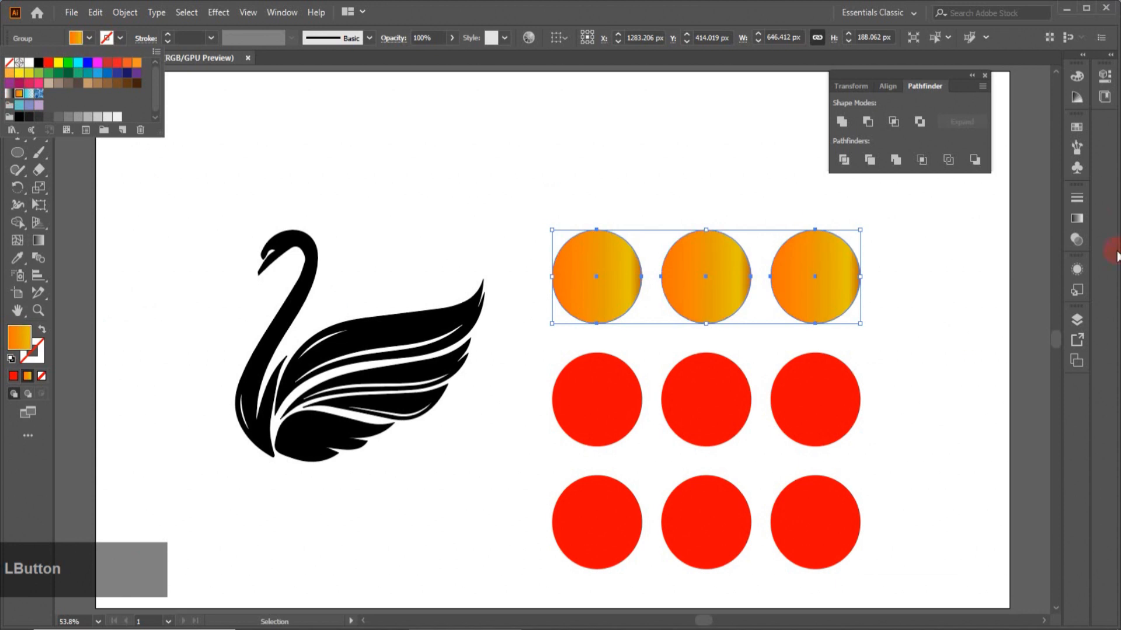
# - In the Gradient panel, set the top row's right stop to blue and left stop to green
pyautogui.click(1077, 239)
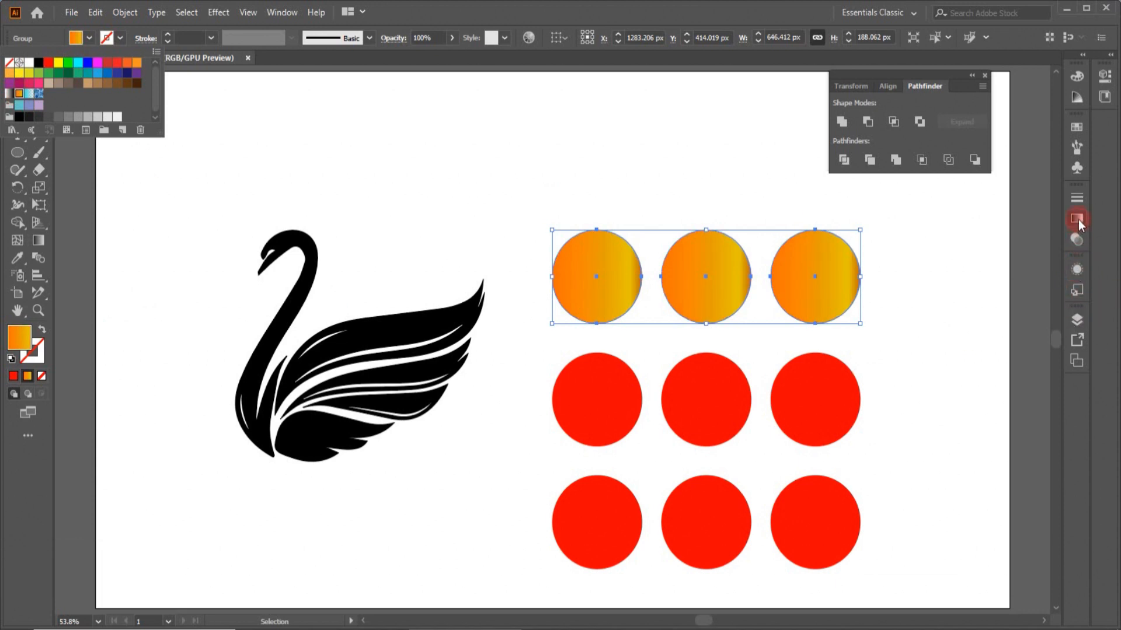
pyautogui.click(1078, 219)
pyautogui.moveTo(1017, 303); pyautogui.dragTo(1050, 372)
pyautogui.click(1033, 304)
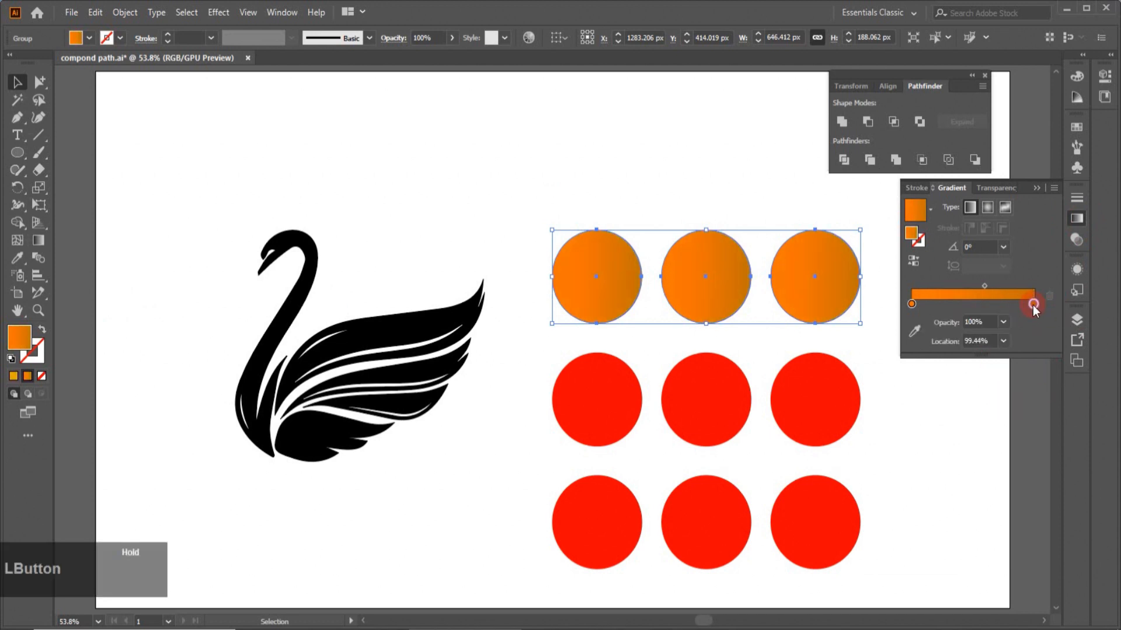
pyautogui.doubleClick(1032, 305)
pyautogui.click(933, 350)
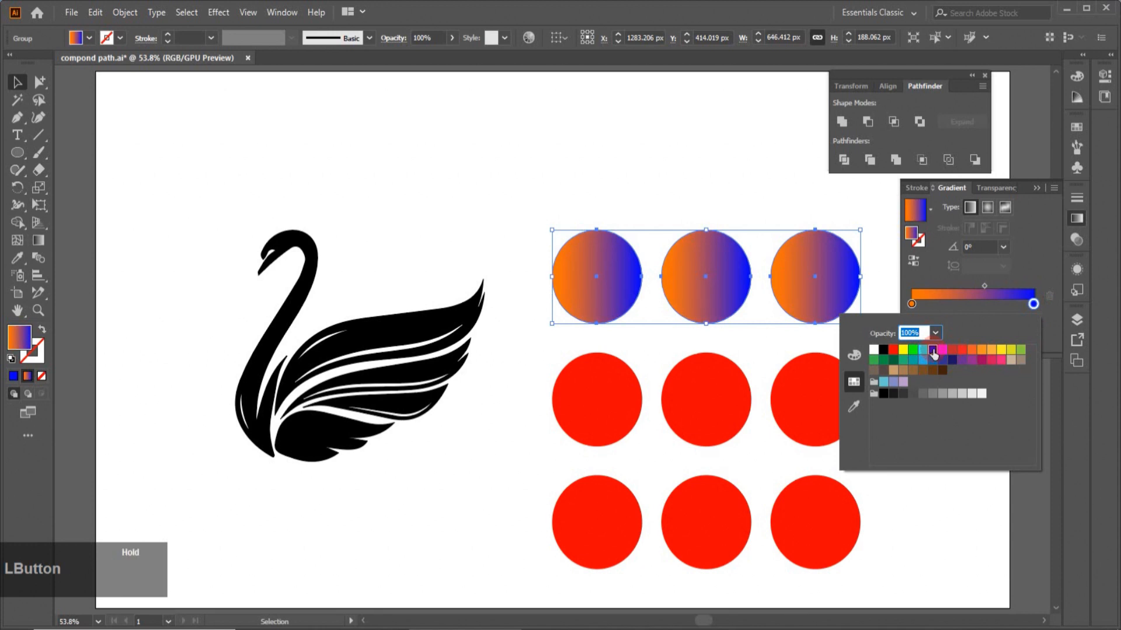
pyautogui.click(911, 304)
pyautogui.doubleClick(910, 304)
pyautogui.click(1021, 350)
pyautogui.click(724, 289)
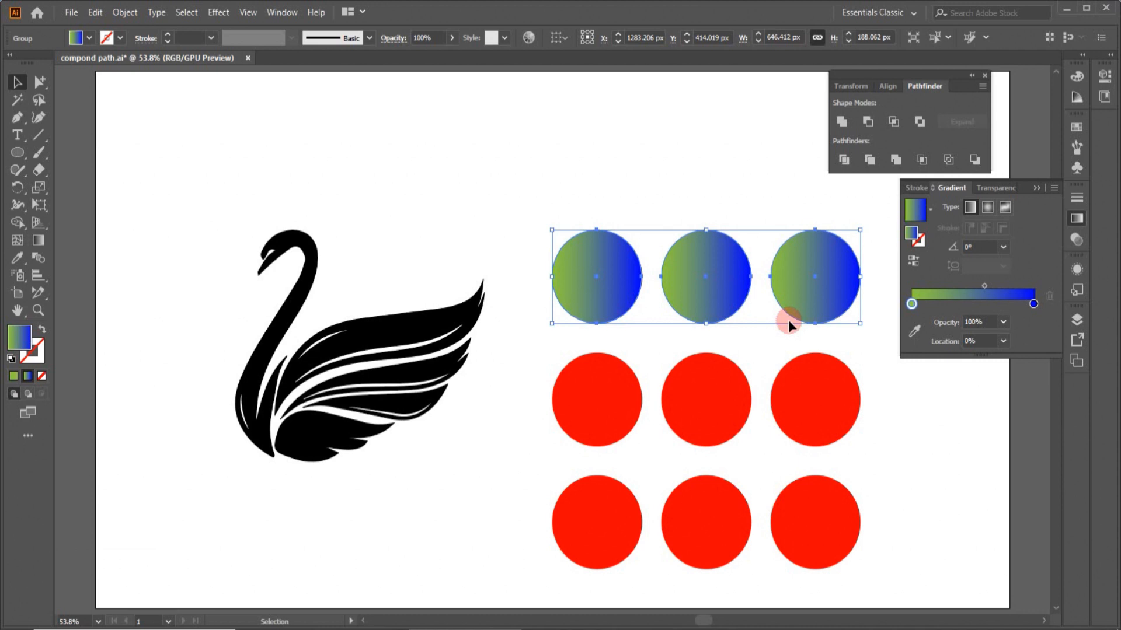
# - Select the middle row of circles and copy the top row's gradient onto it with the Eyedropper
pyautogui.click(547, 387)
pyautogui.moveTo(547, 387); pyautogui.dragTo(783, 415)
pyautogui.moveTo(870, 421); pyautogui.dragTo(873, 425)
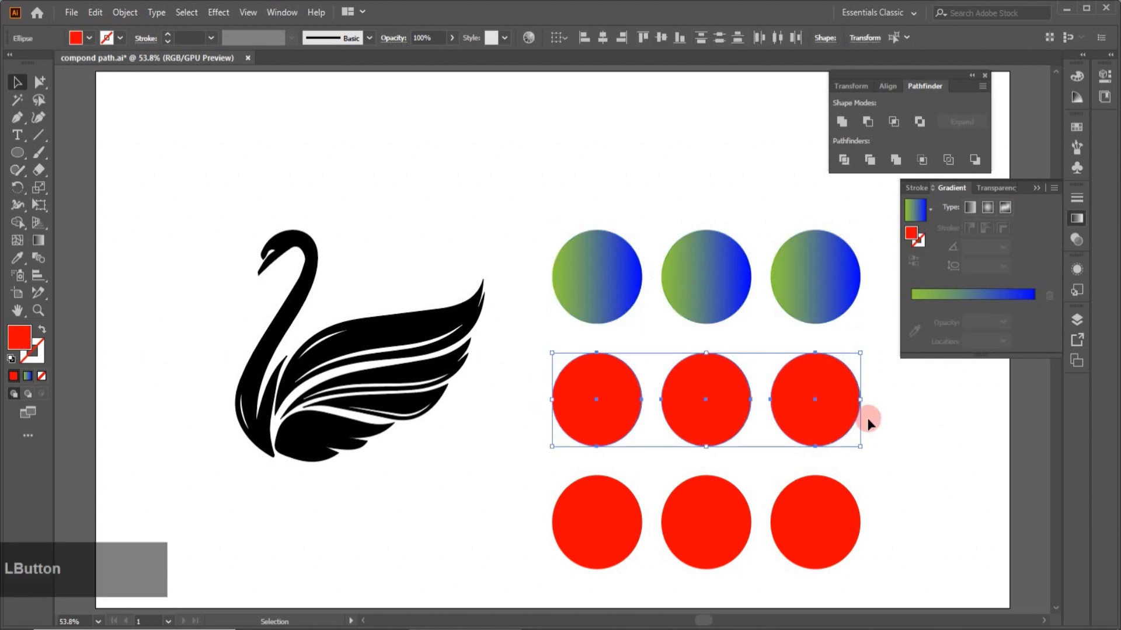
pyautogui.click(839, 121)
pyautogui.click(18, 258)
pyautogui.click(685, 262)
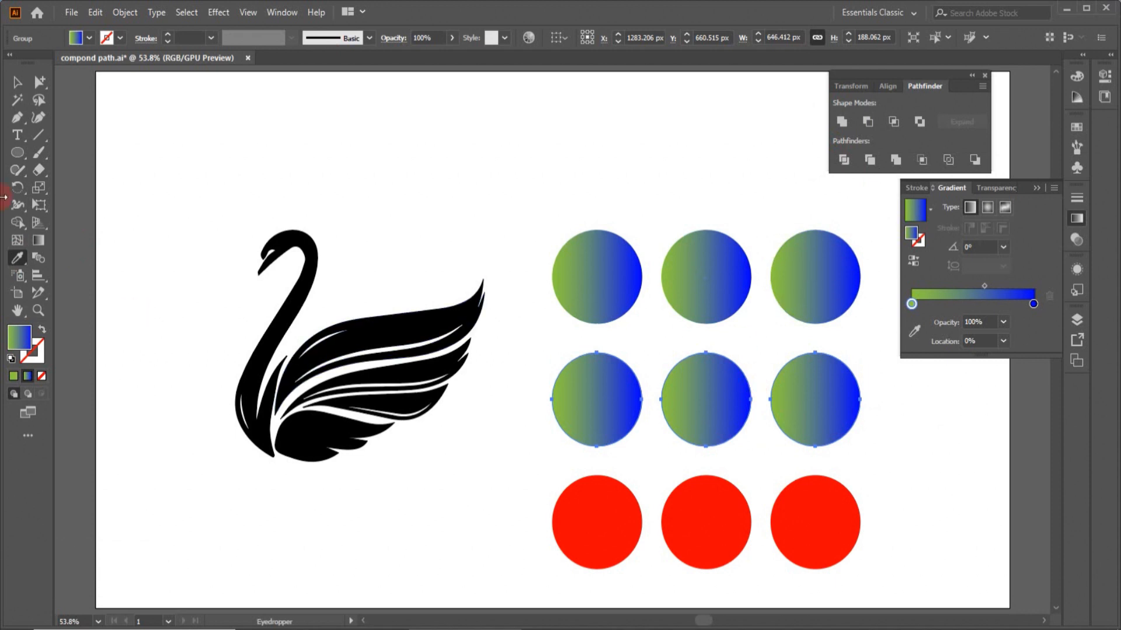
# - Make a compound path from the bottom row of circles and apply the gradient to it with the Eyedropper
pyautogui.click(18, 82)
pyautogui.moveTo(565, 495); pyautogui.dragTo(873, 517)
pyautogui.click(125, 12)
pyautogui.moveTo(141, 532)
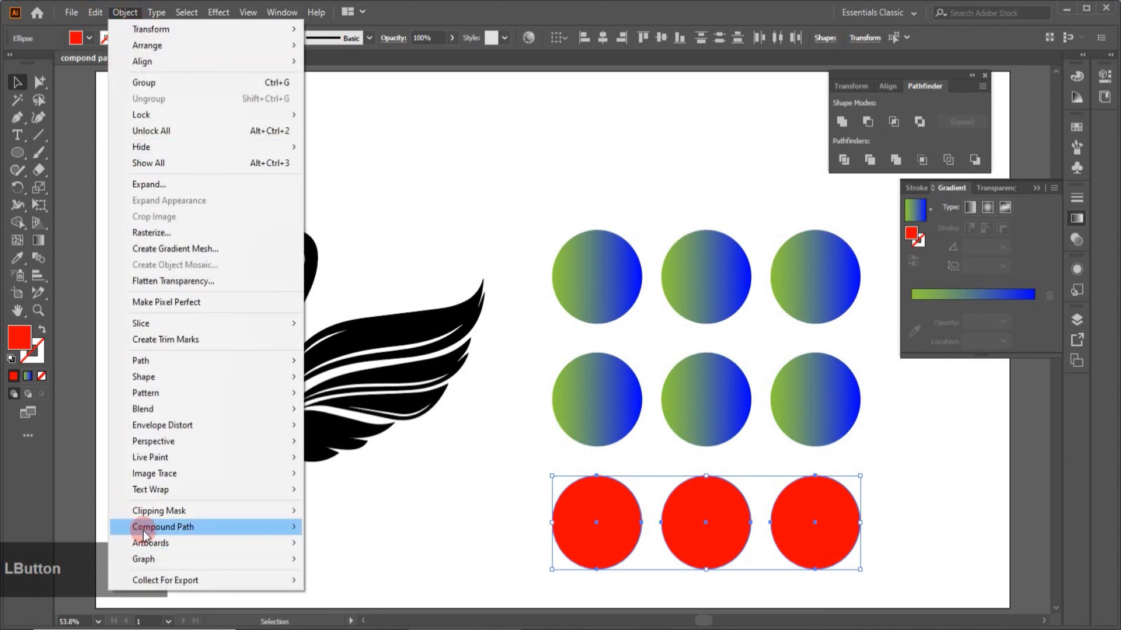
pyautogui.moveTo(234, 518)
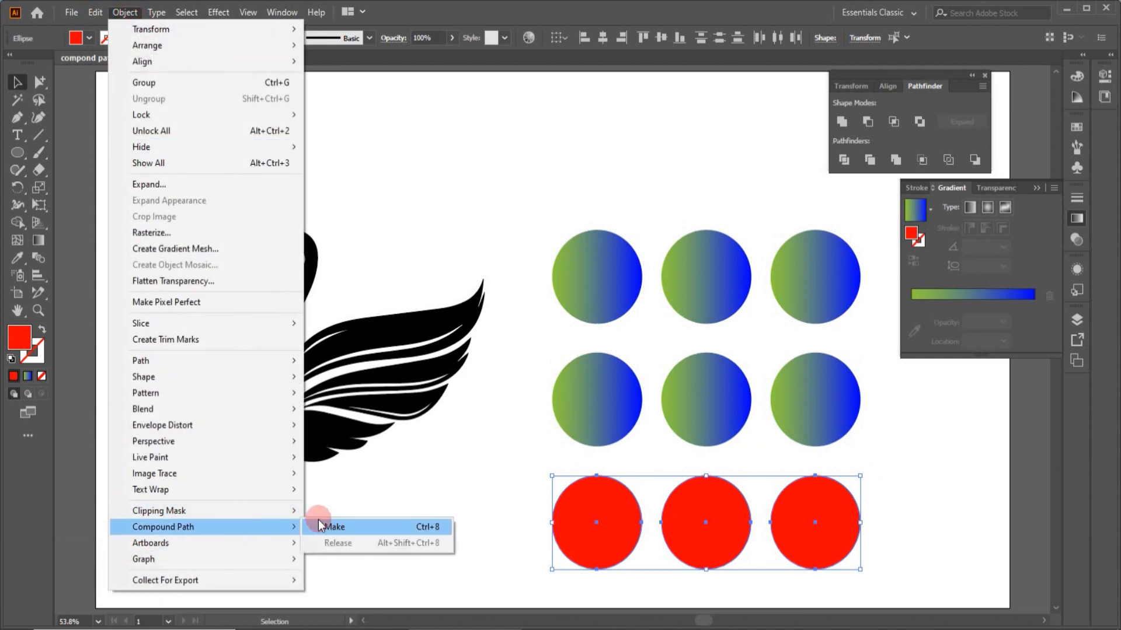
pyautogui.click(324, 526)
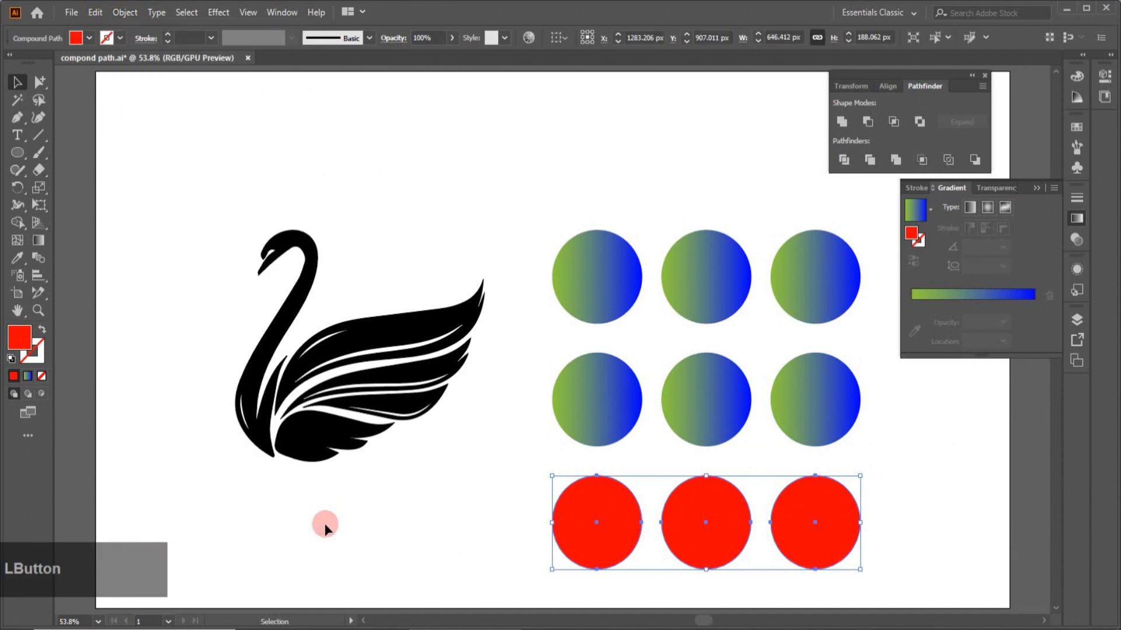
pyautogui.click(16, 261)
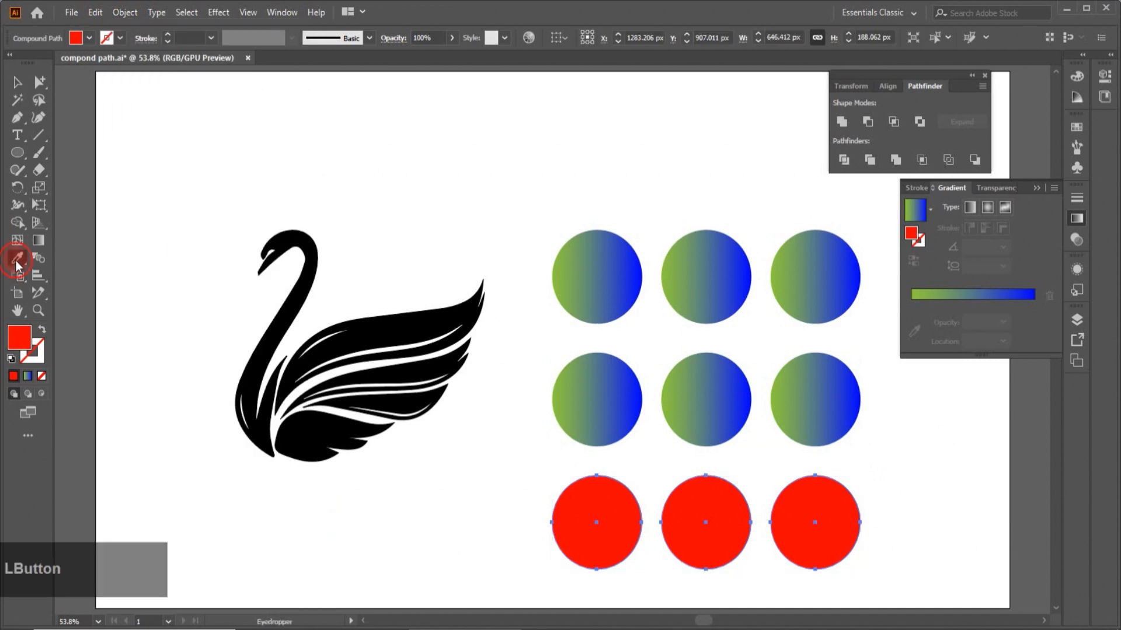
pyautogui.click(733, 368)
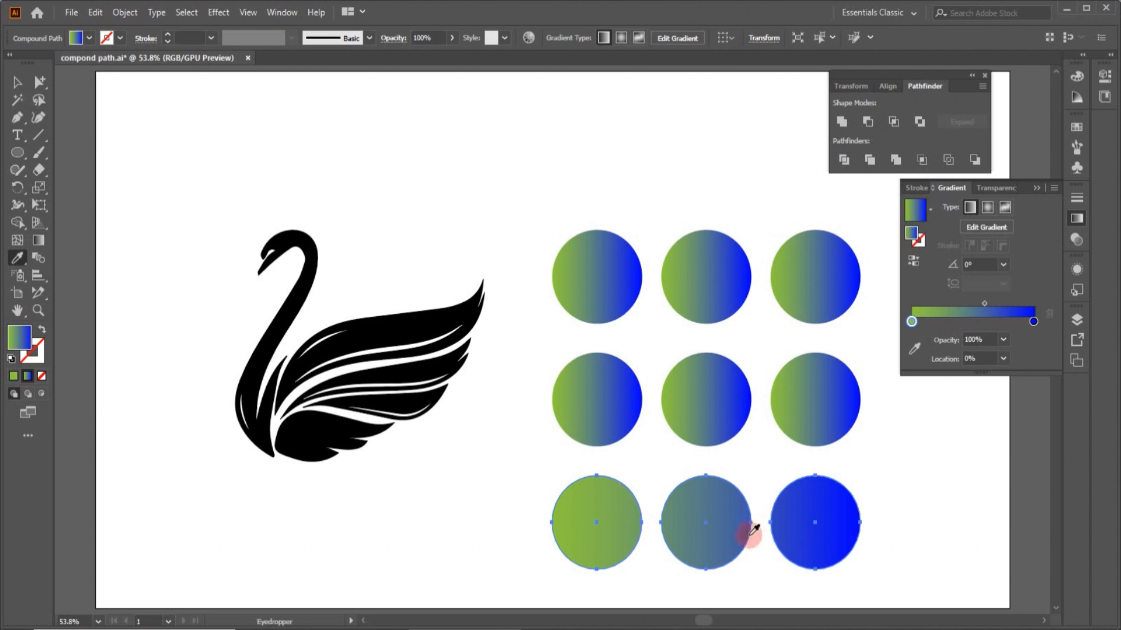
# - Release the bottom row's compound path
pyautogui.press('v')
pyautogui.click(553, 539)
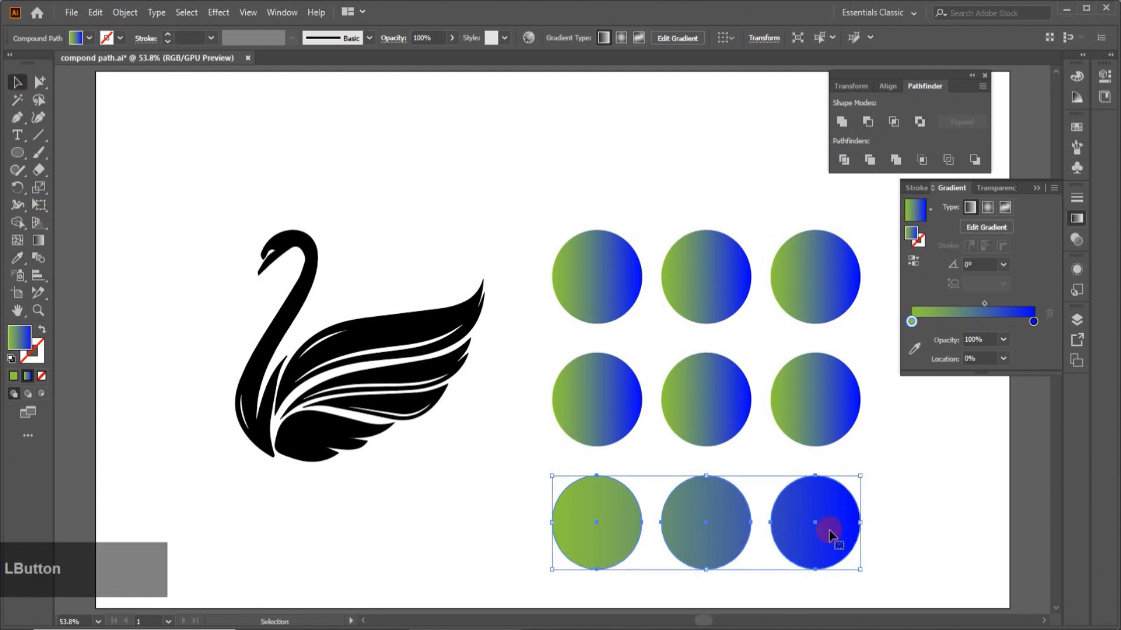
pyautogui.click(122, 12)
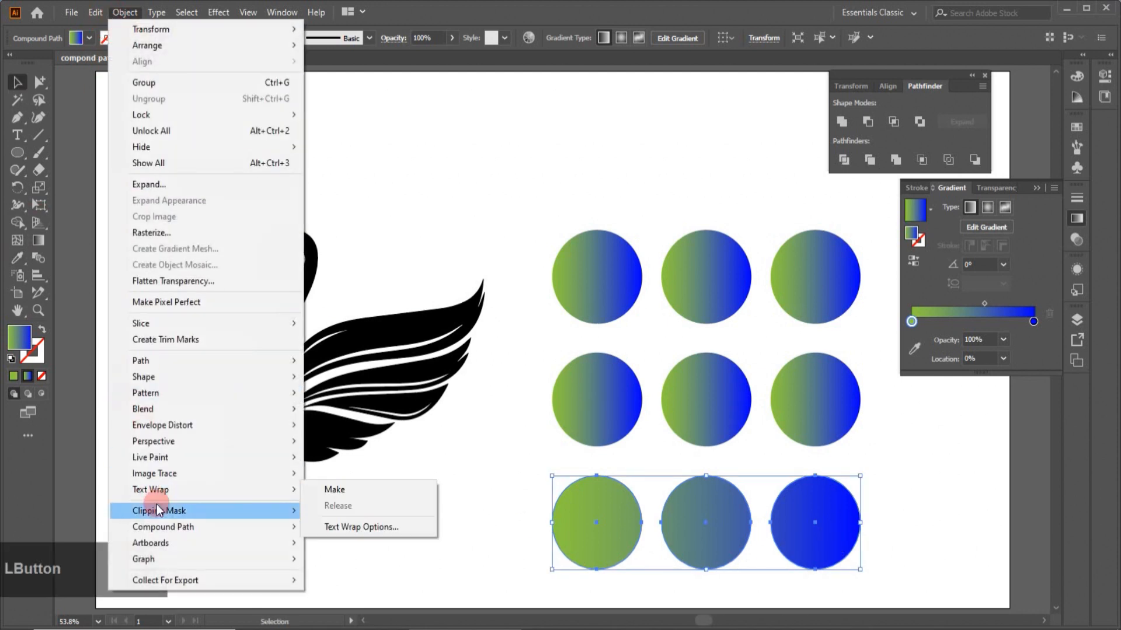
pyautogui.moveTo(218, 536)
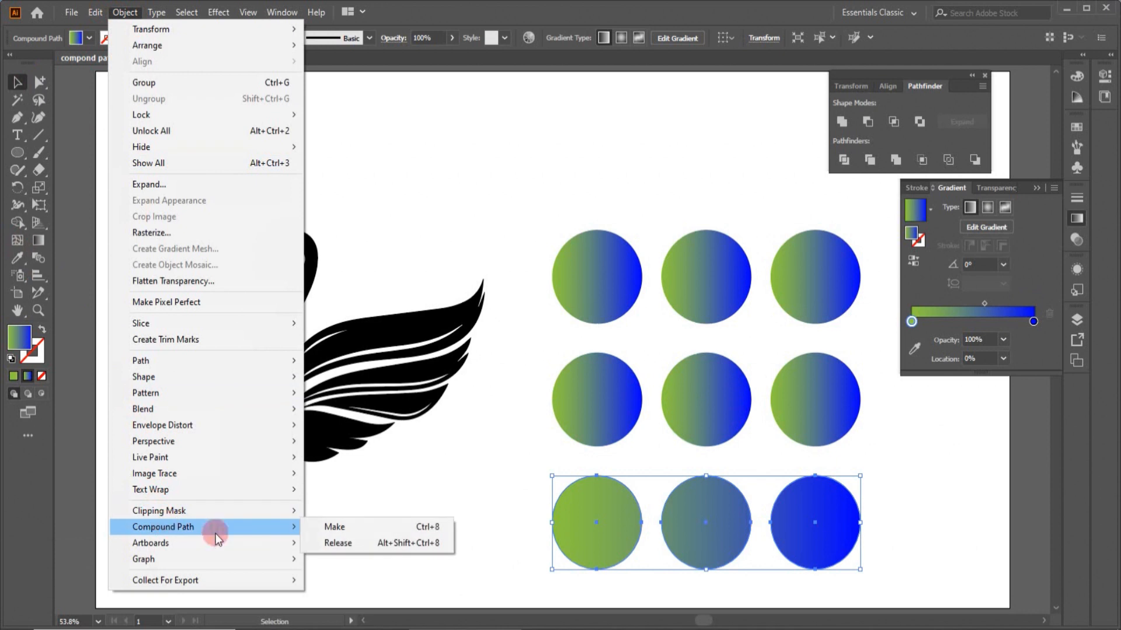
pyautogui.click(339, 541)
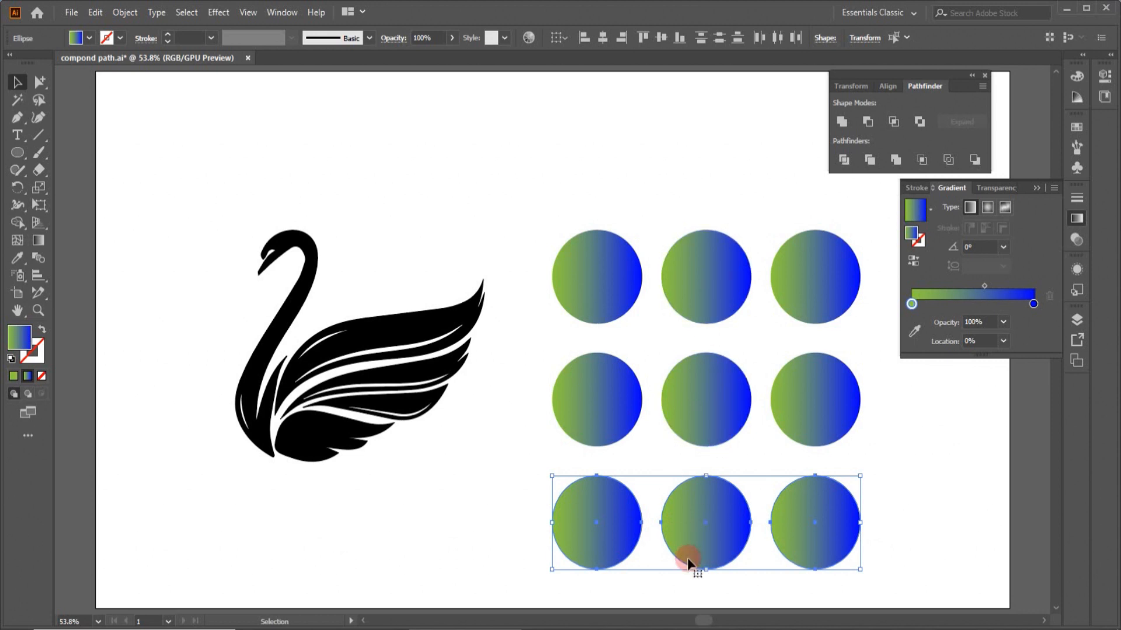
# - Select all nine circles and delete them
pyautogui.moveTo(535, 220); pyautogui.dragTo(874, 555)
pyautogui.press('Delete')
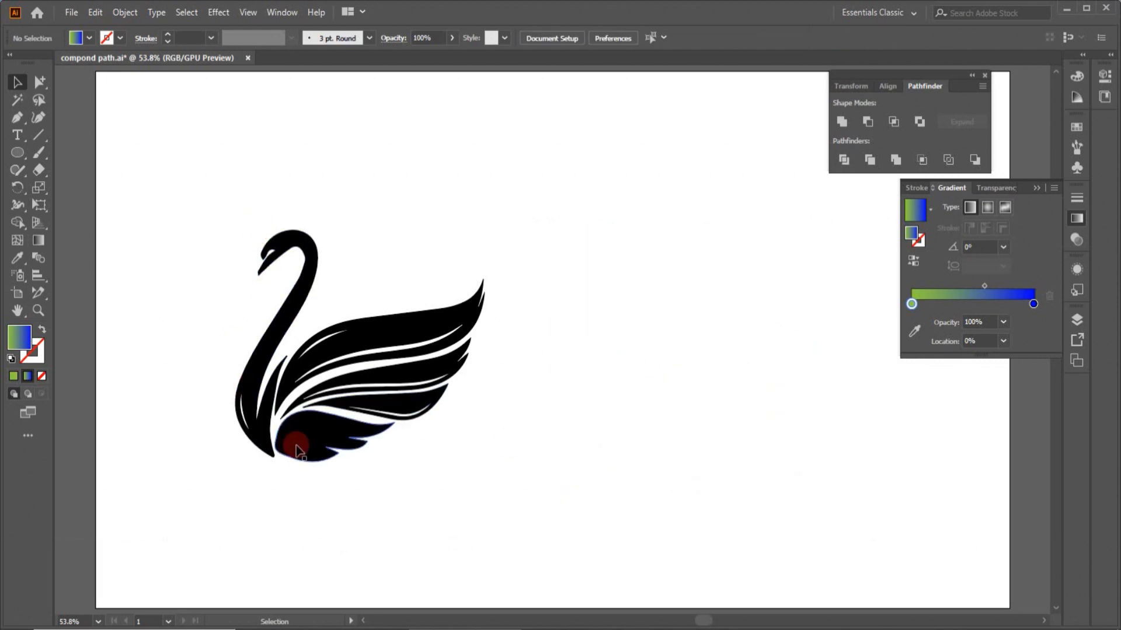
# - Duplicate the swan to its right and fill the copy with the green-to-blue gradient
pyautogui.moveTo(296, 450); pyautogui.dragTo(581, 439)
pyautogui.click(579, 513)
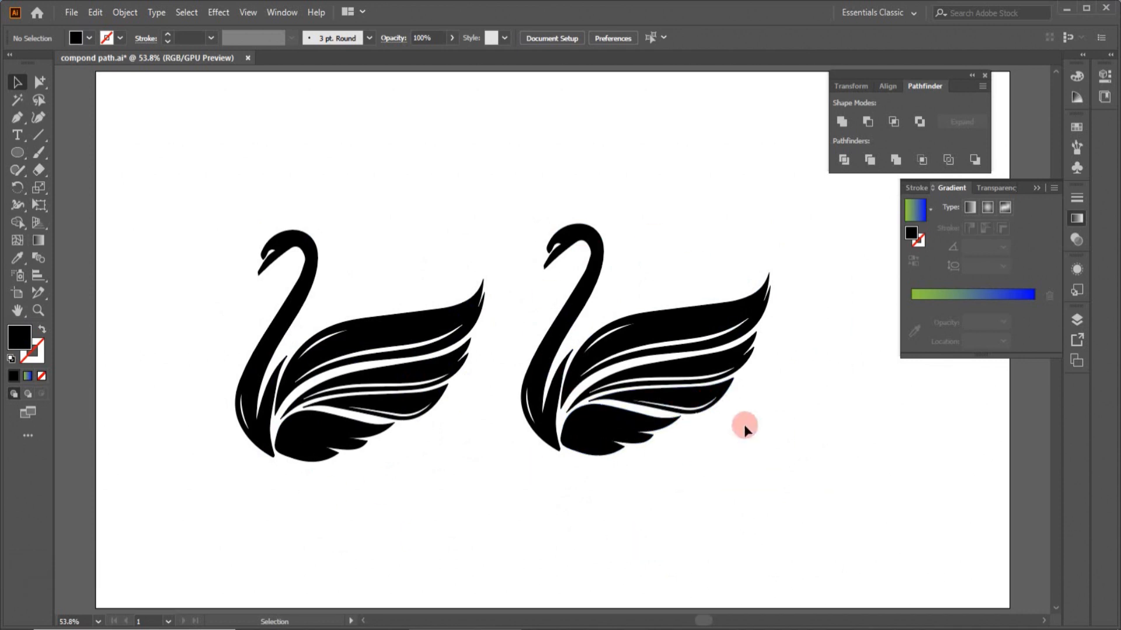
pyautogui.click(673, 401)
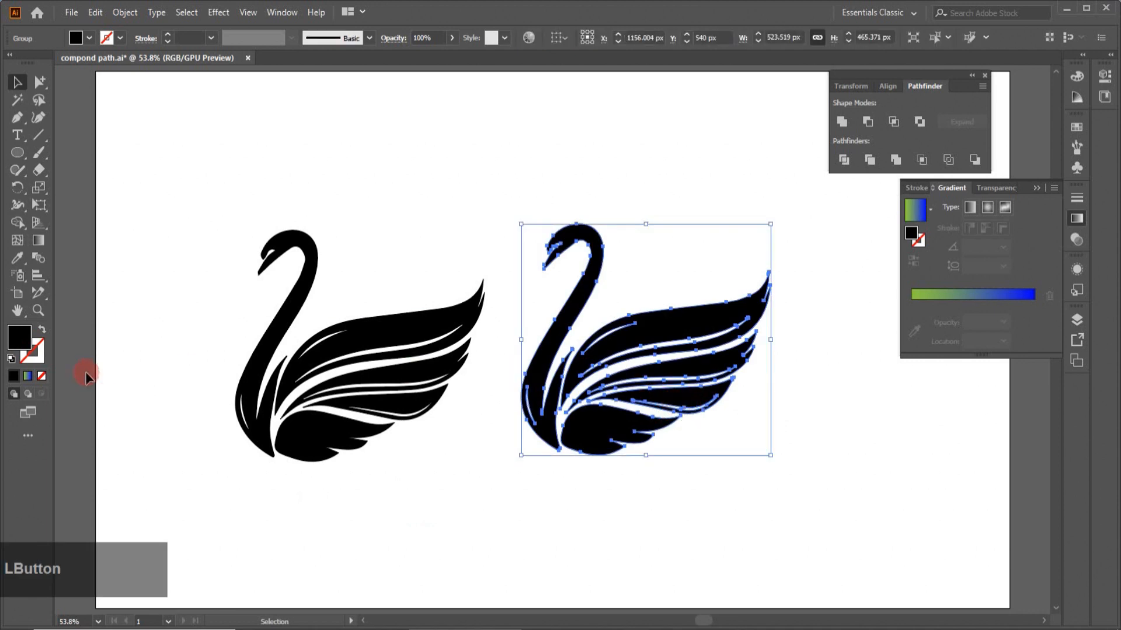
pyautogui.click(1009, 297)
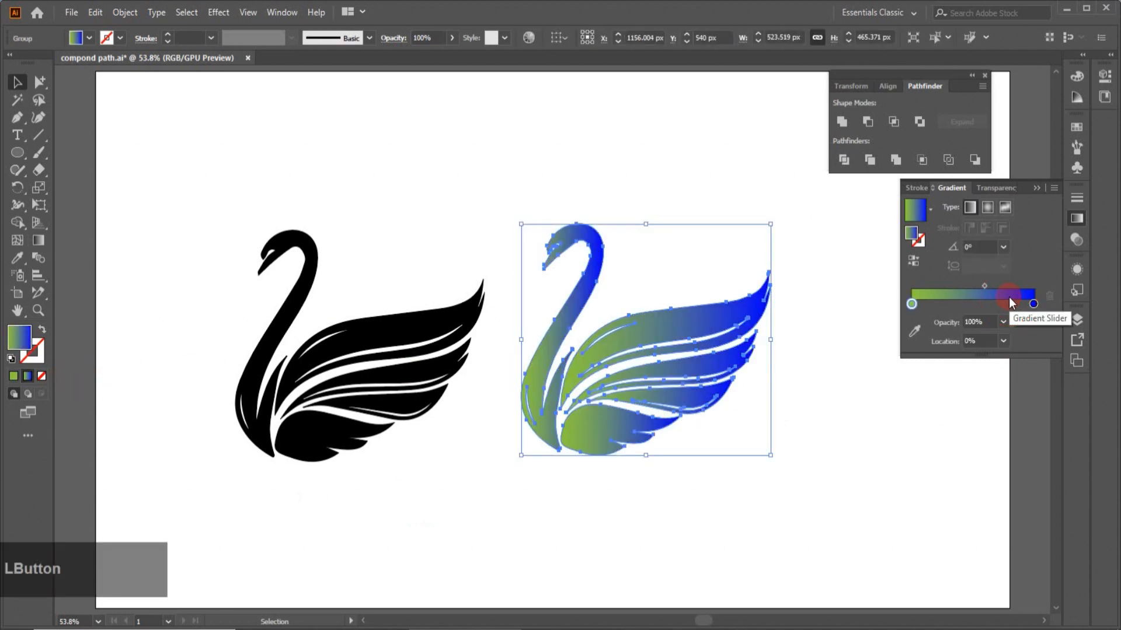
# - Set the copied swan's left gradient stop to the light purple #D794FF using RGB colour mode
pyautogui.doubleClick(910, 304)
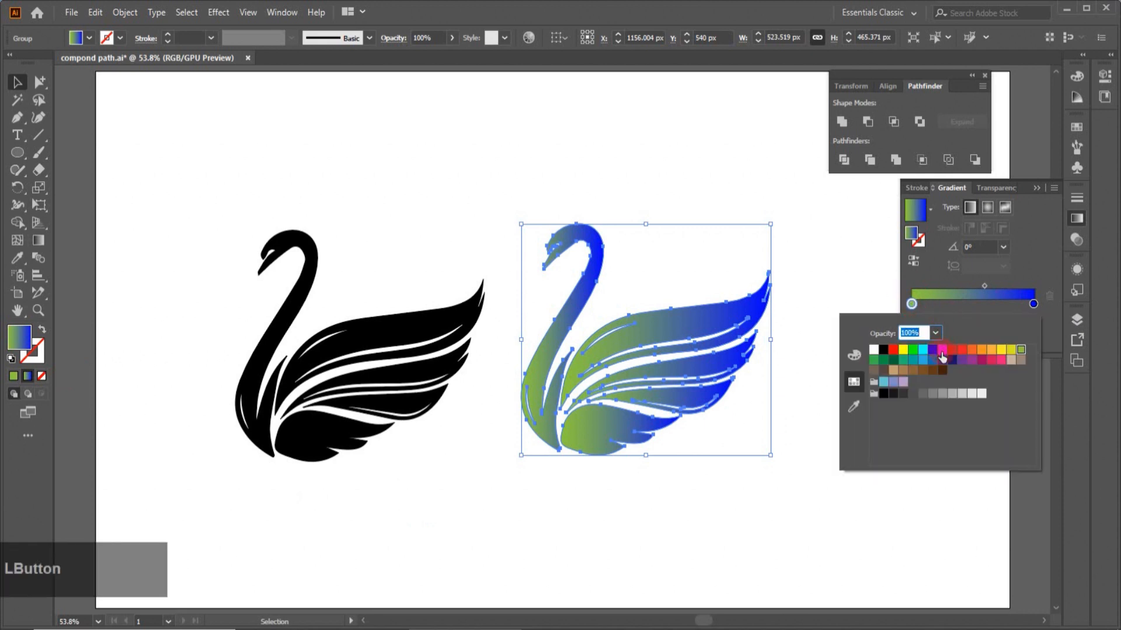
pyautogui.click(857, 353)
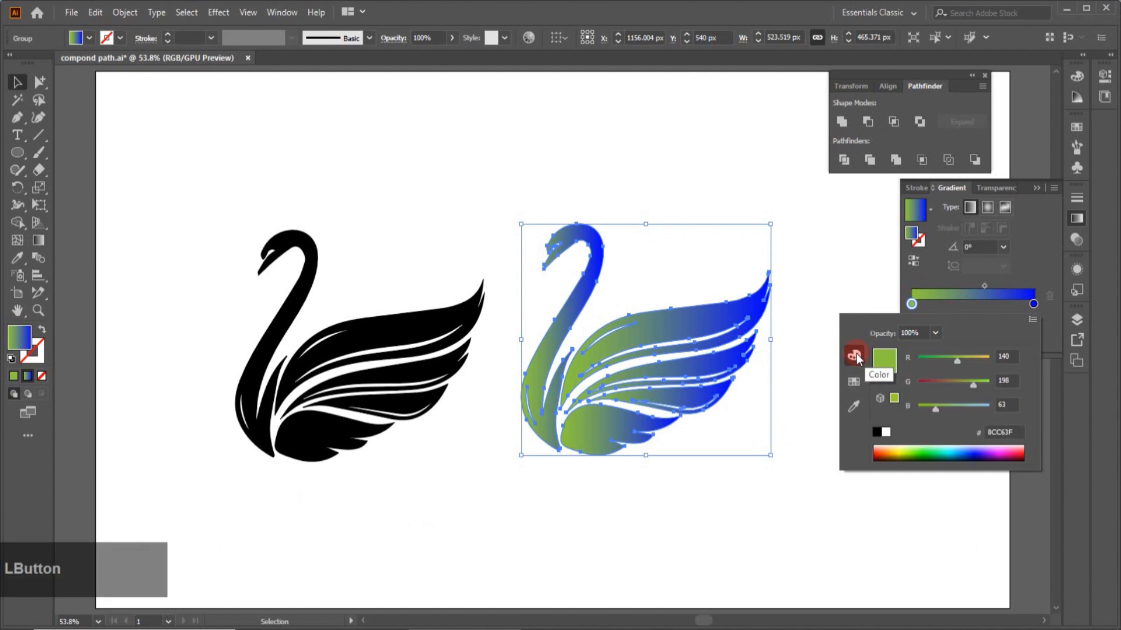
pyautogui.click(990, 446)
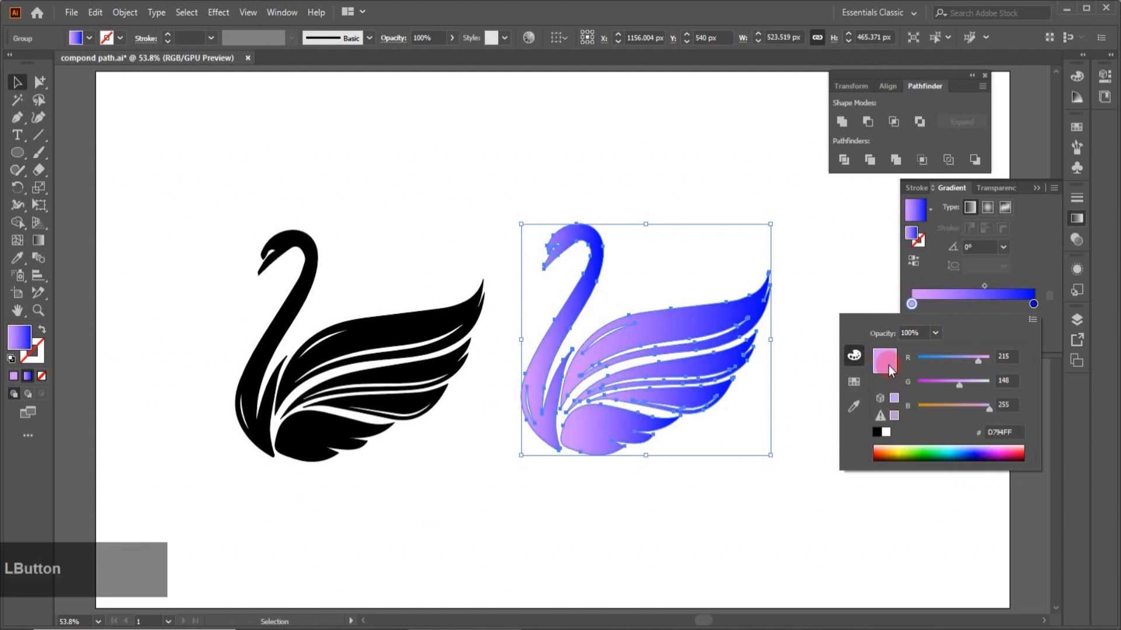
# - Set the right gradient stop to blue #005EFF by raising green to 94, then deselect the swan
pyautogui.click(1034, 304)
pyautogui.doubleClick(1034, 304)
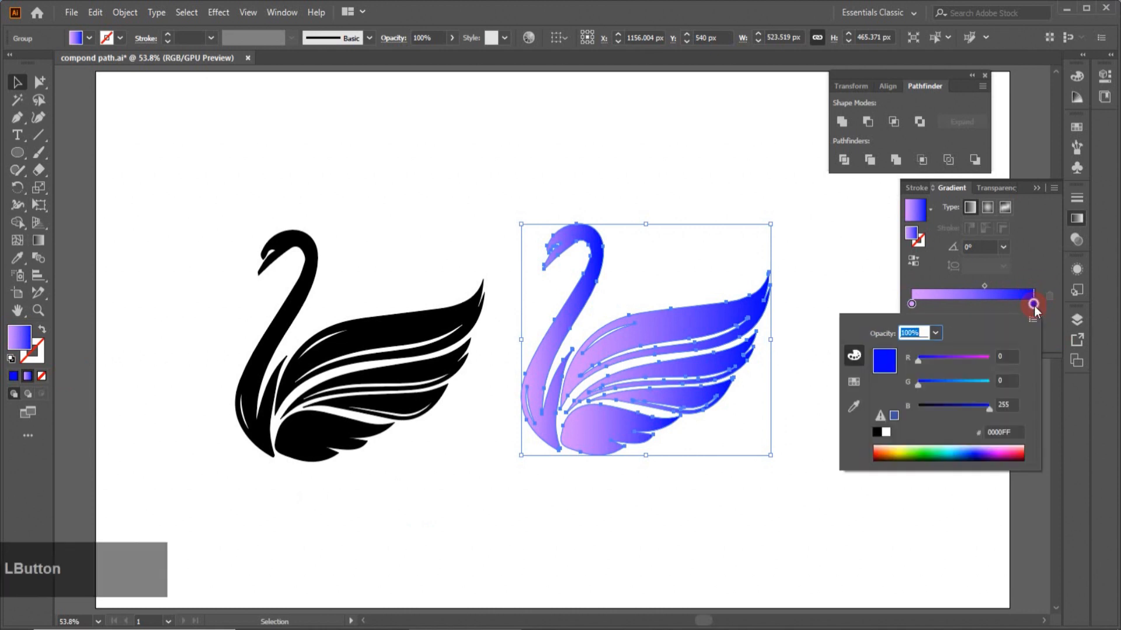
pyautogui.click(944, 380)
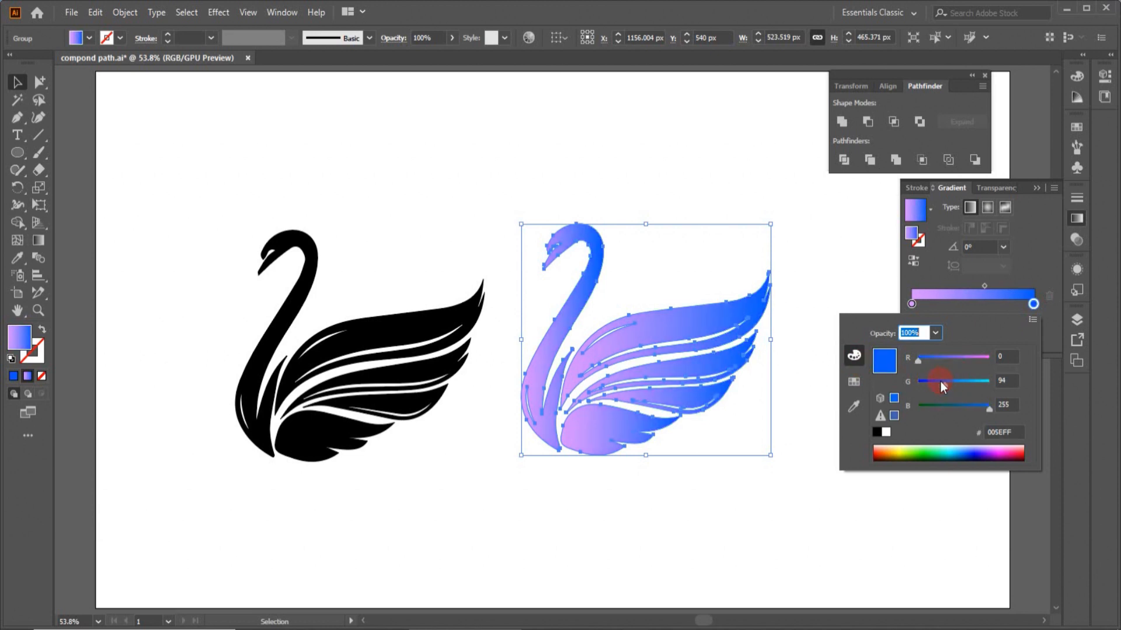
pyautogui.press('g')
pyautogui.click(17, 82)
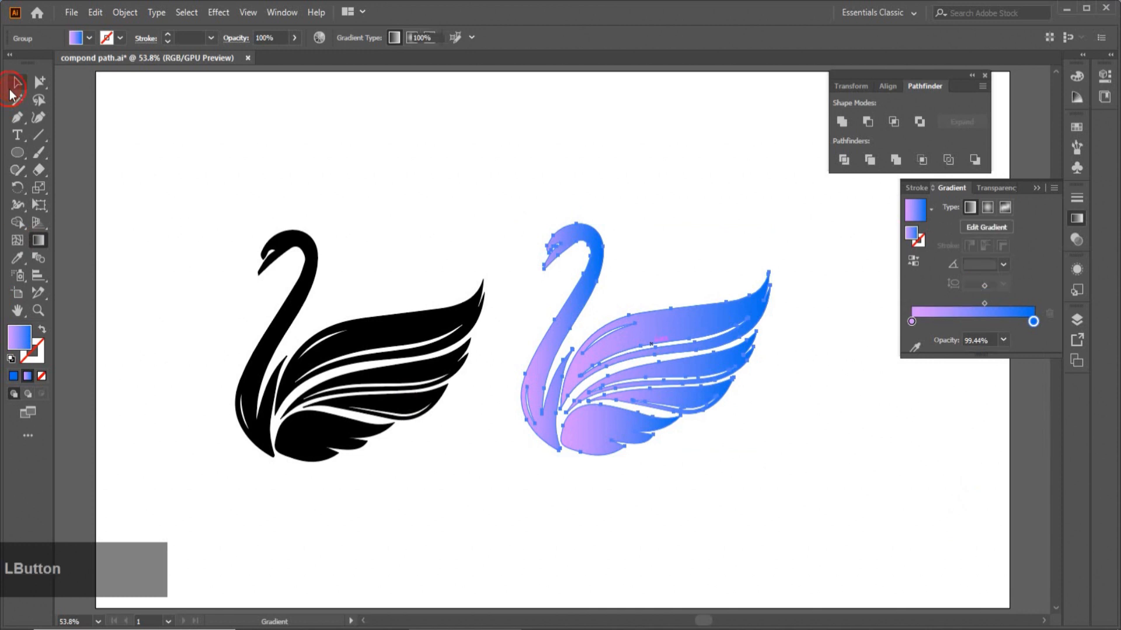
pyautogui.click(645, 485)
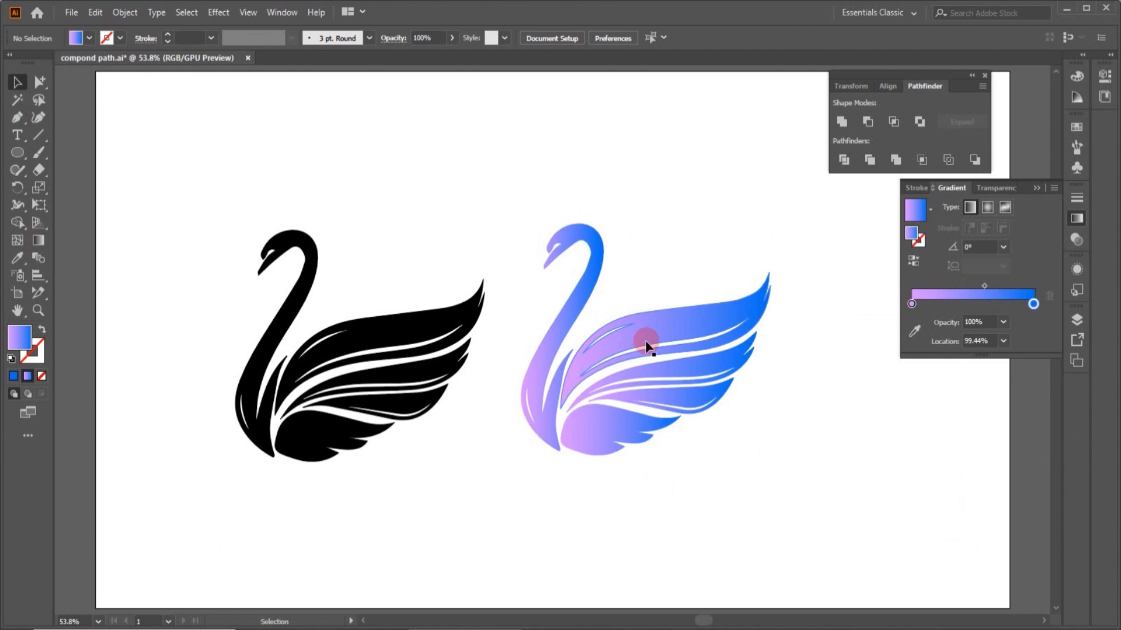
# - Select the black swan and make it a compound path
pyautogui.click(363, 347)
pyautogui.click(123, 14)
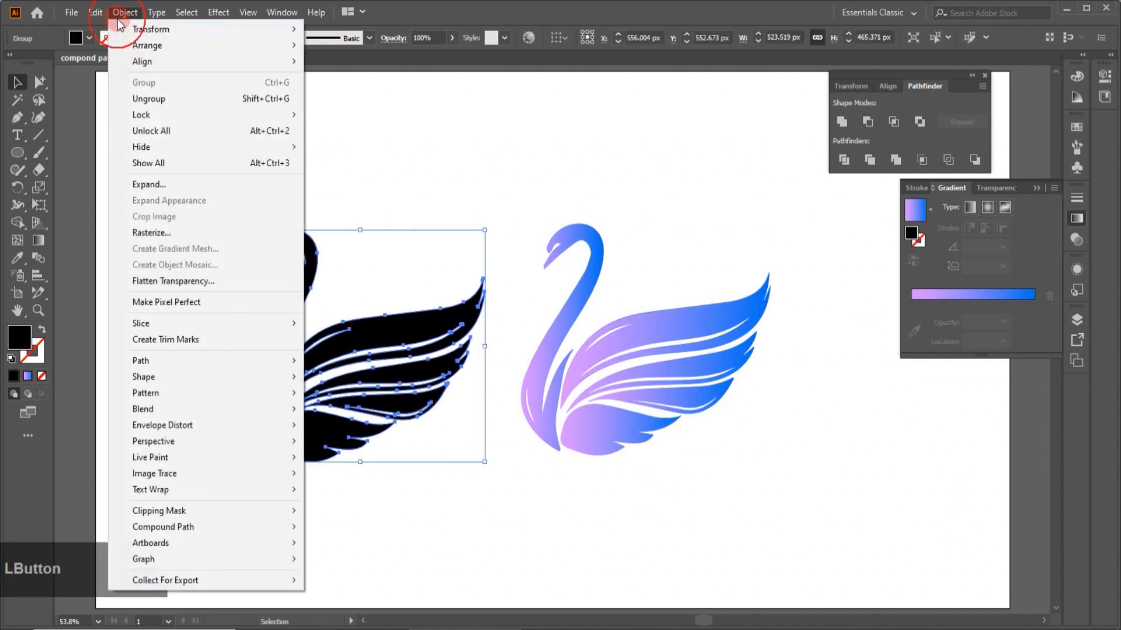
pyautogui.moveTo(164, 528)
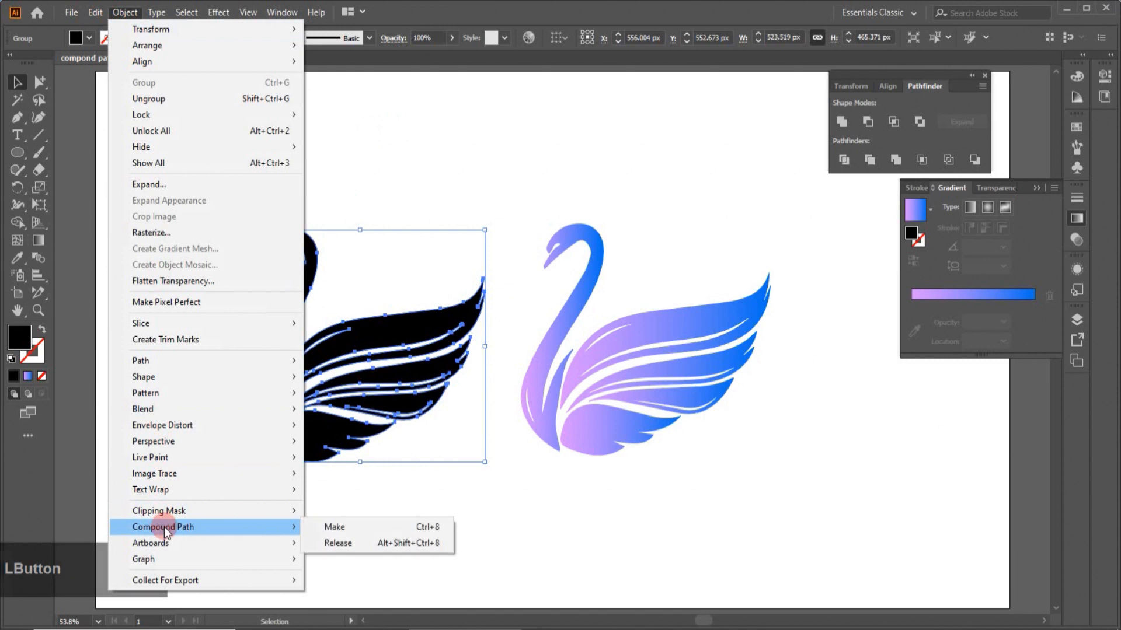
pyautogui.click(343, 527)
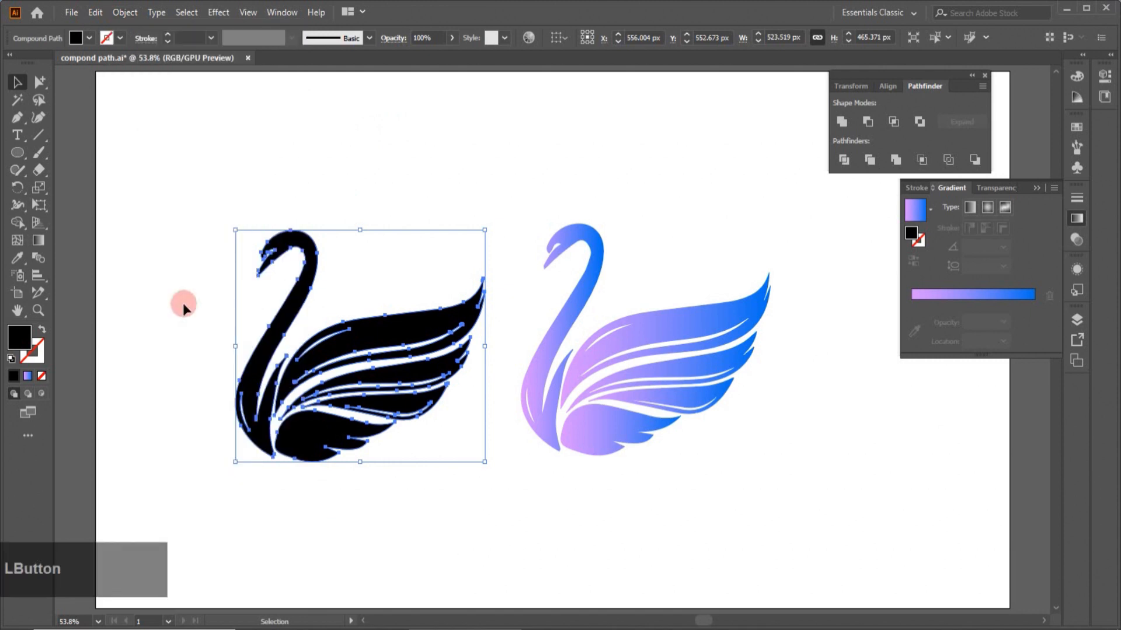
# - Apply the copy's gradient to the black compound-path swan with the Eyedropper, then deselect
pyautogui.click(15, 260)
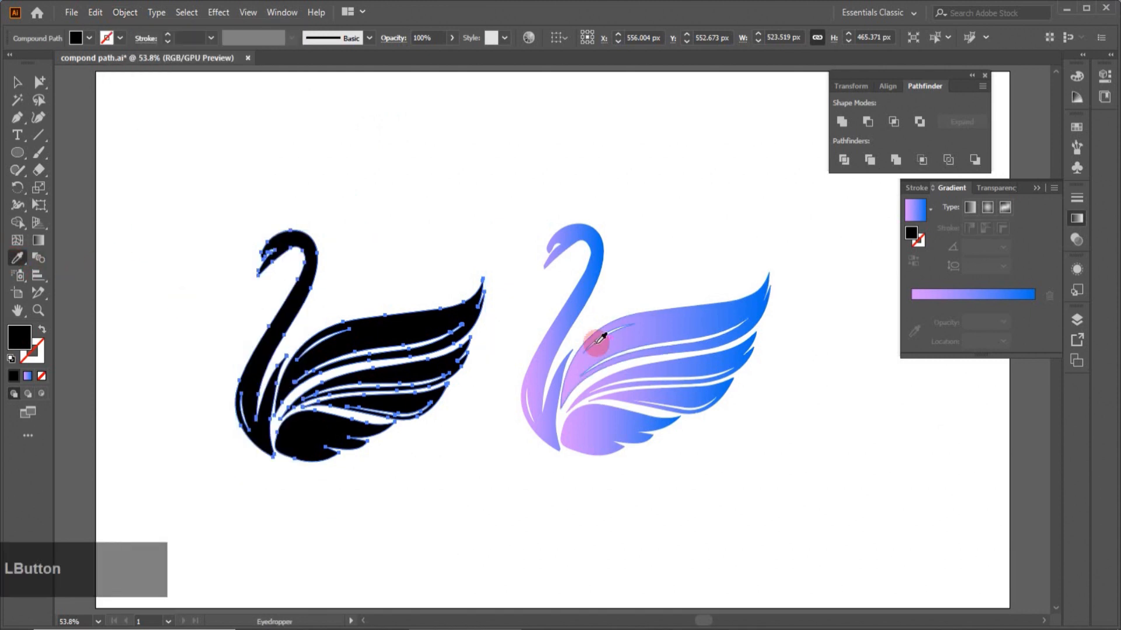
pyautogui.click(556, 337)
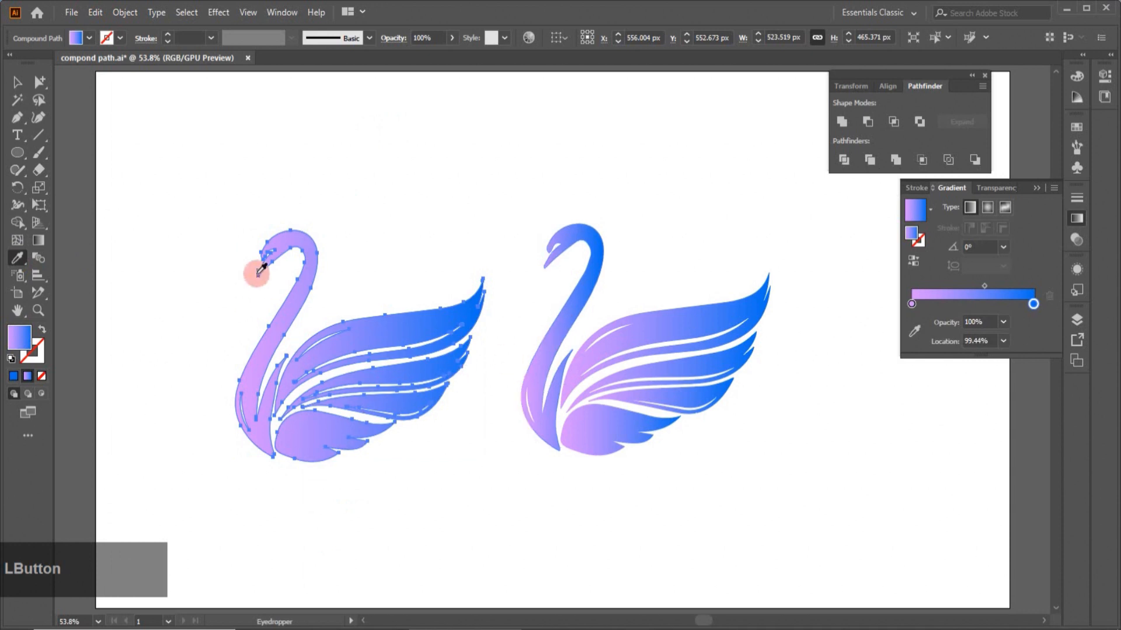
pyautogui.click(18, 83)
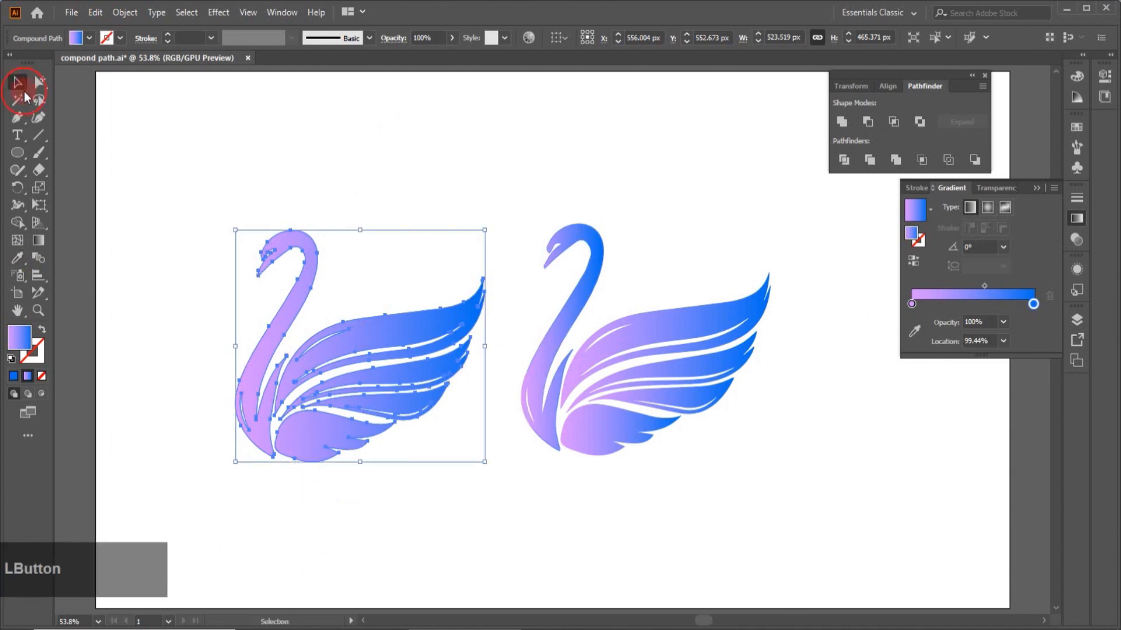
pyautogui.click(180, 430)
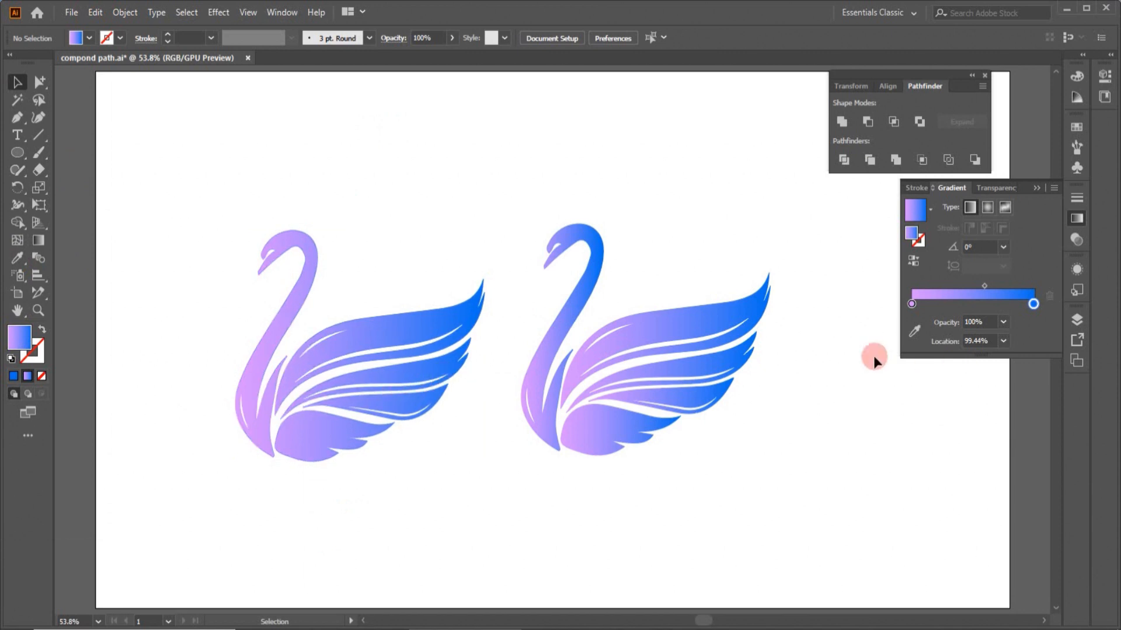
# - On the grouped copy swan, move the left gradient stop to about 22% and the midpoint to about 60%
pyautogui.click(733, 376)
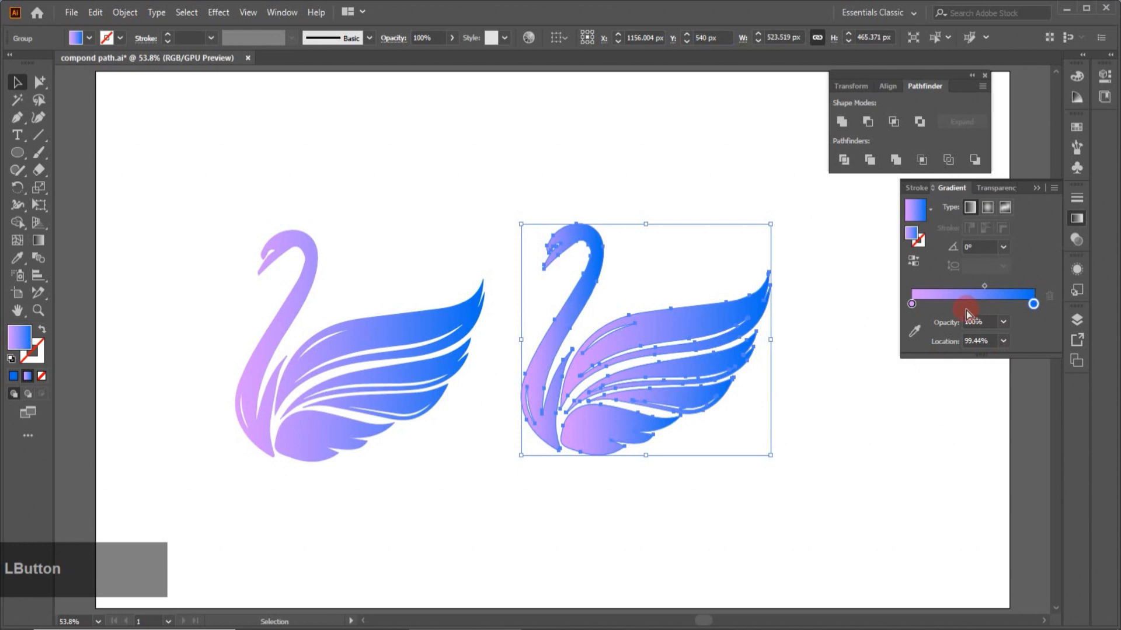
pyautogui.click(912, 304)
pyautogui.moveTo(913, 304); pyautogui.dragTo(938, 304)
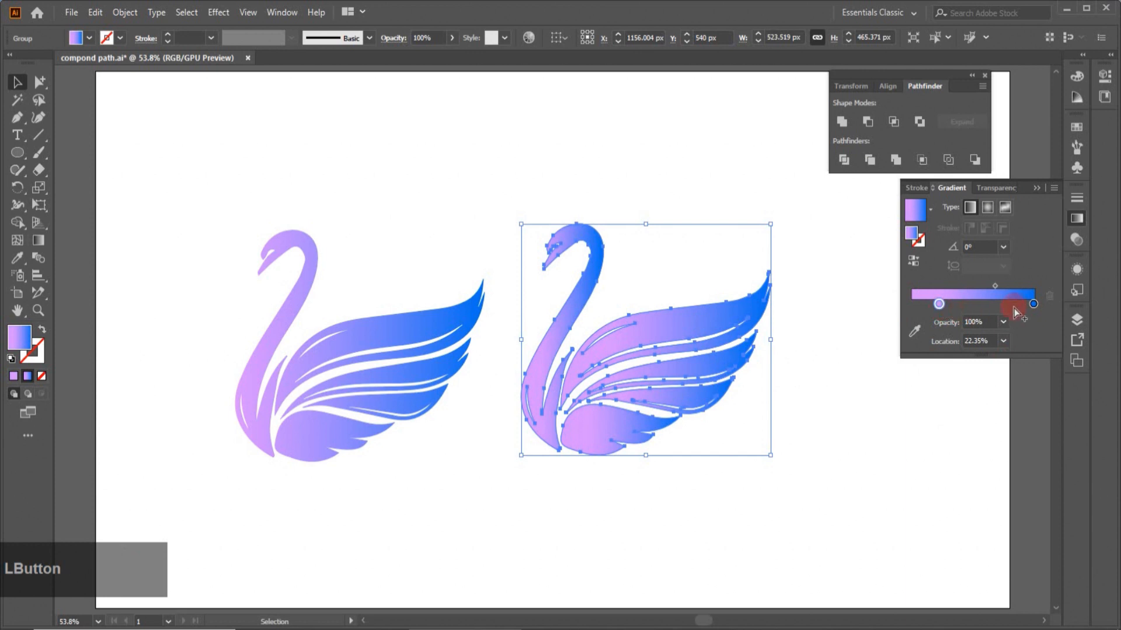
pyautogui.moveTo(995, 291); pyautogui.dragTo(1000, 290)
# - Select the compound-path swan and move its left gradient stop to about 31% location
pyautogui.click(335, 442)
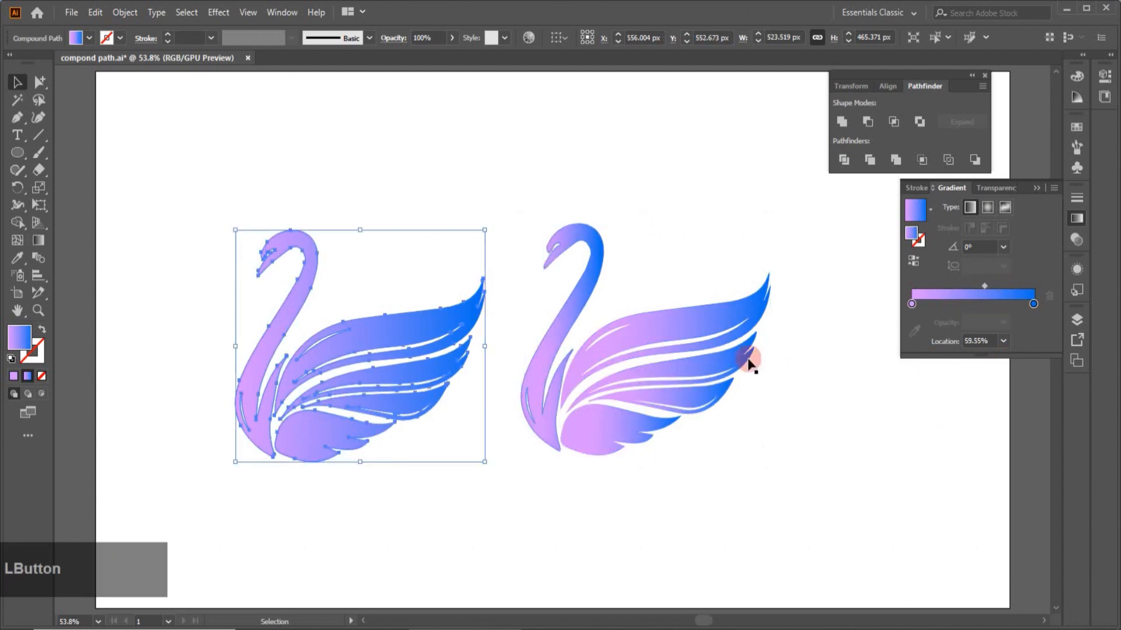
pyautogui.moveTo(915, 306); pyautogui.dragTo(949, 309)
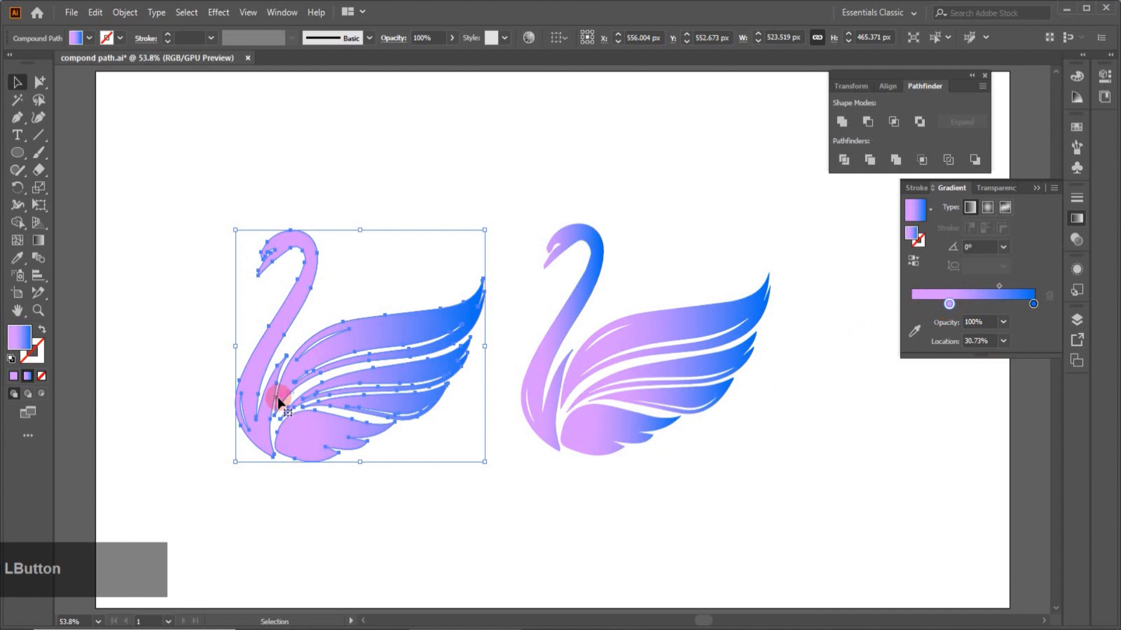